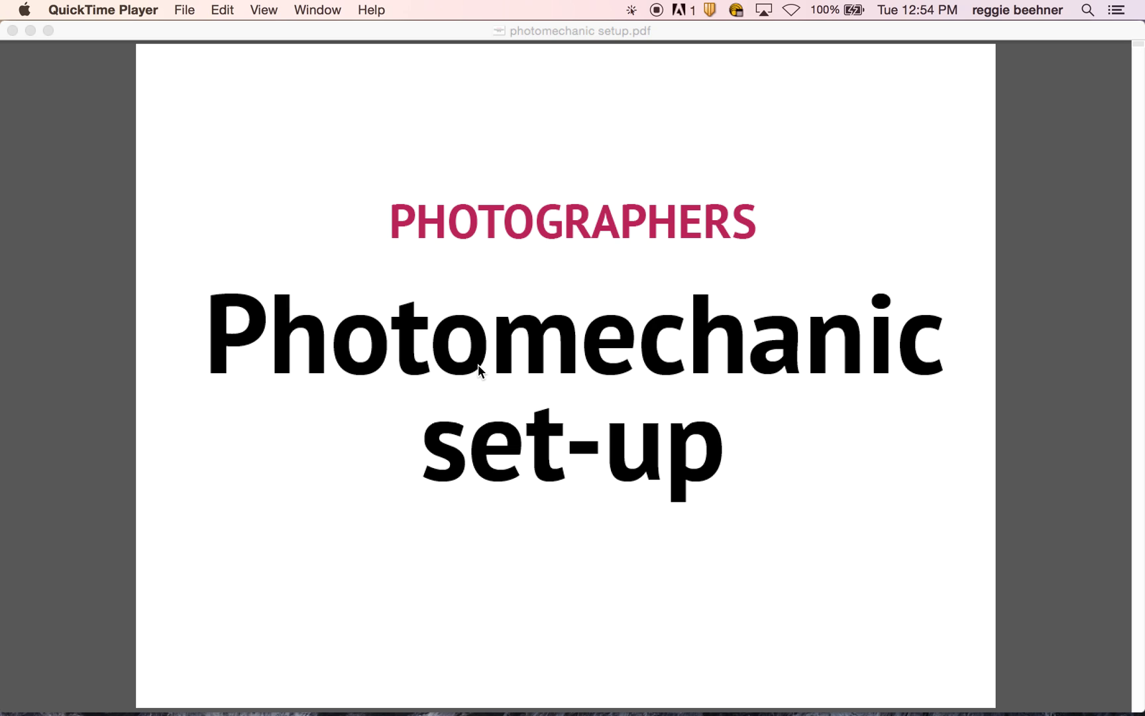
- Quit Adobe Acrobat to close the photomechanic setup.pdf slides
click(376, 258)
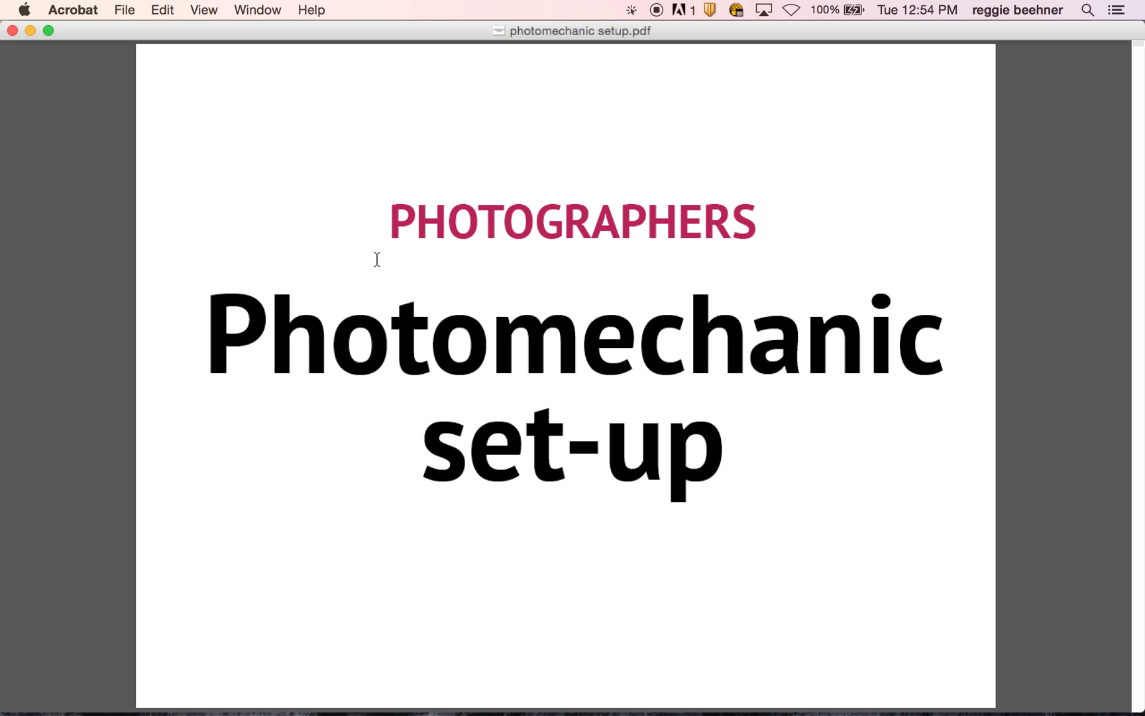
key(super+q)
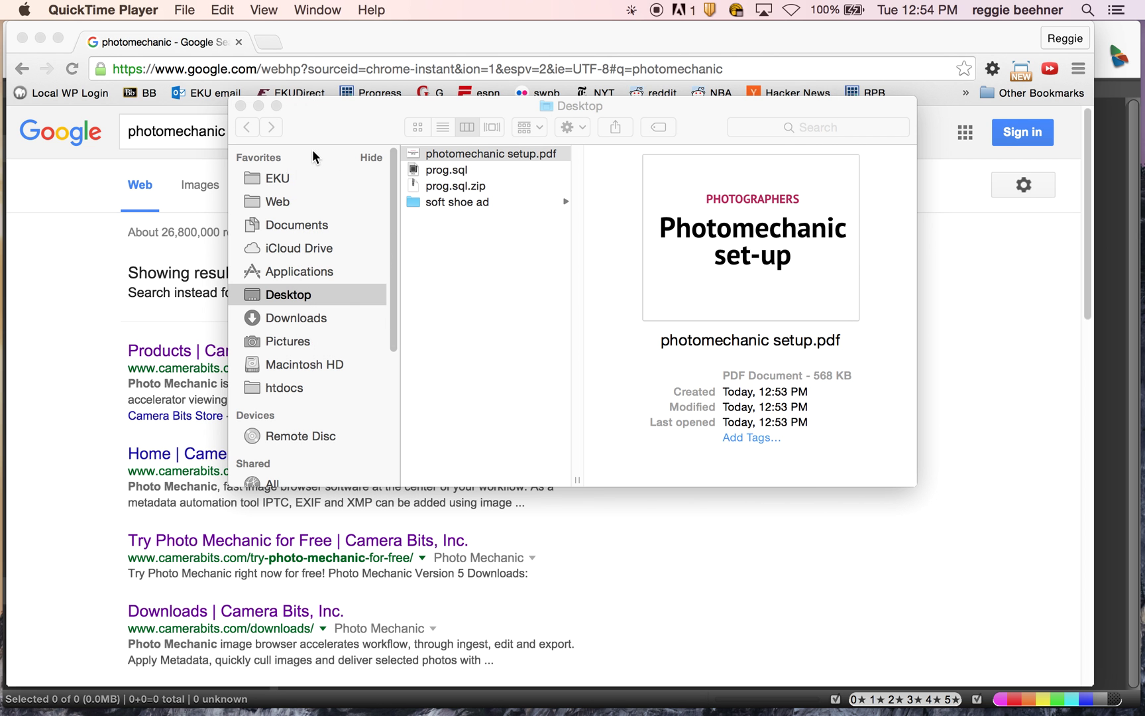
- Open the Camera Bits Products page from the photomechanic search results
click(56, 243)
click(192, 130)
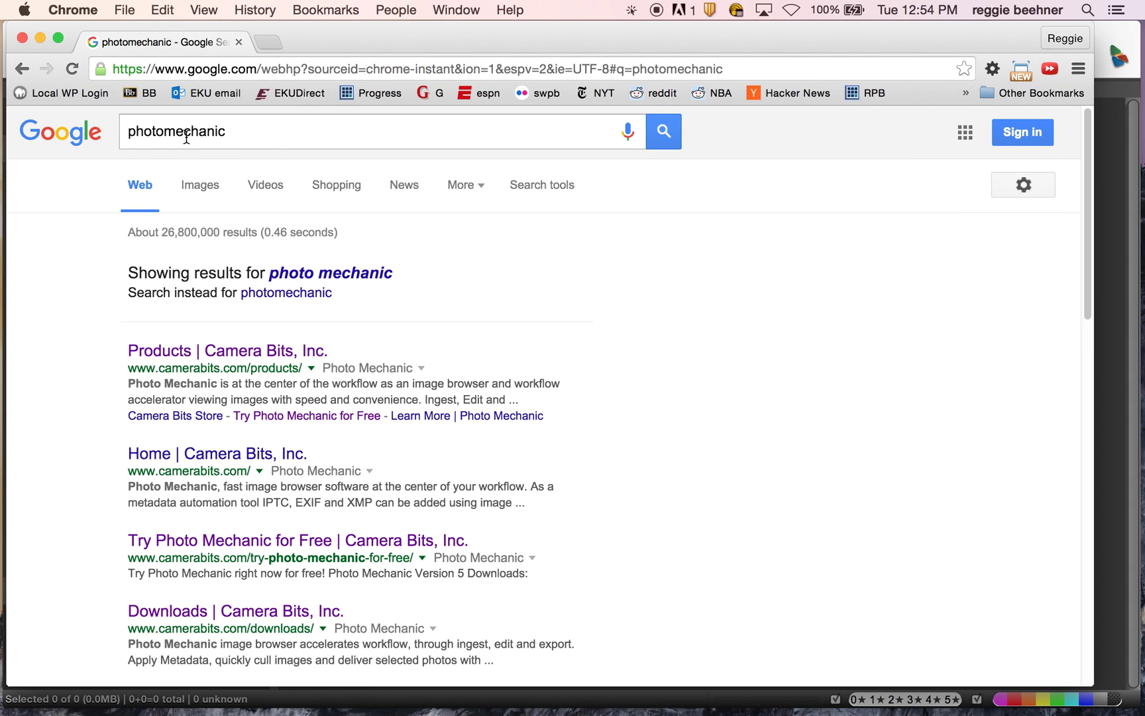
click(221, 352)
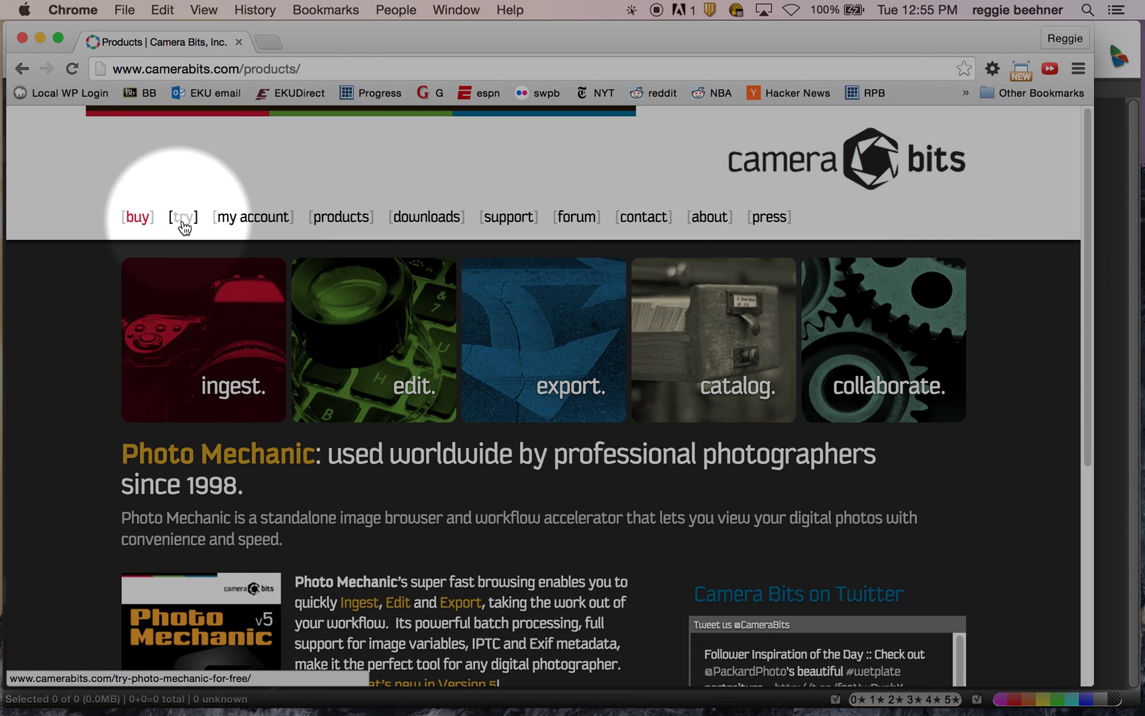
scroll(251, 422, down, 5)
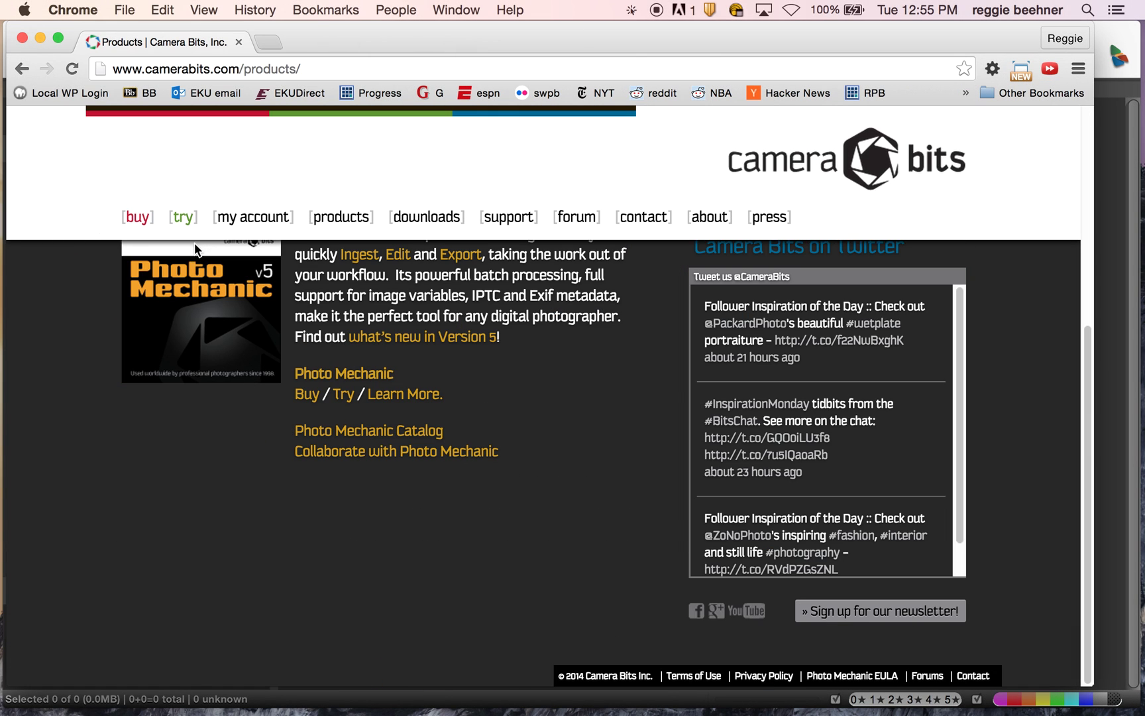
- Open the Try Photo Mechanic for Free page and find the Version 5.0 downloads
click(186, 226)
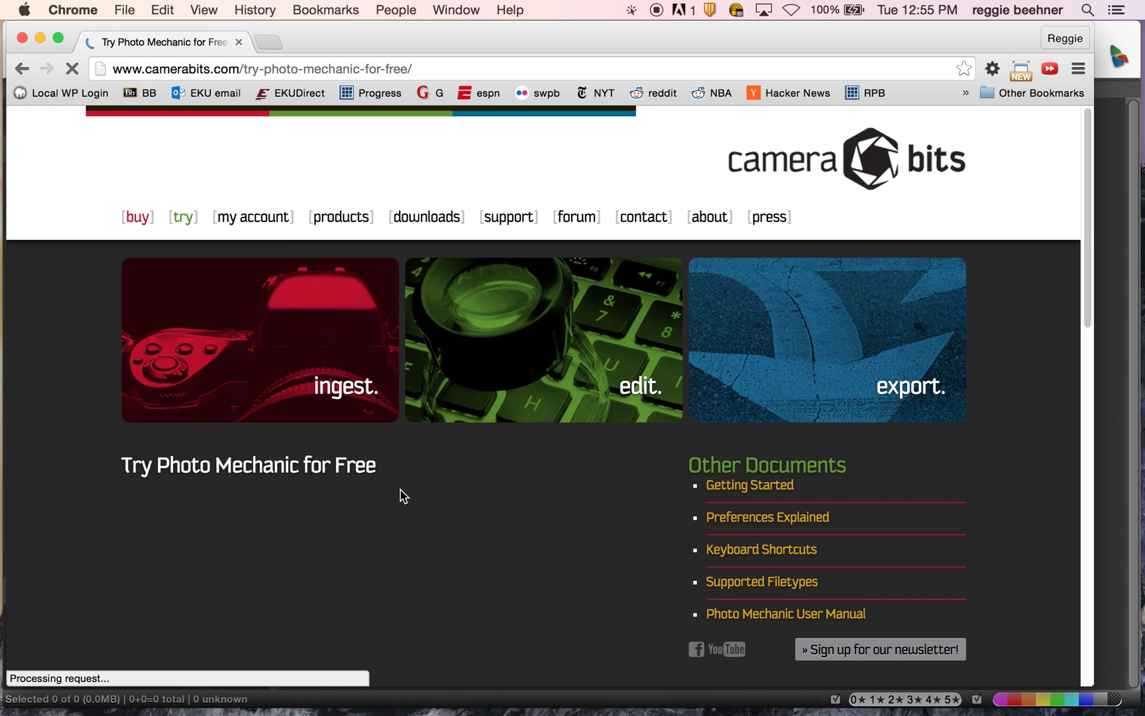
scroll(401, 494, down, 4)
scroll(401, 493, down, 5)
scroll(400, 497, up, 6)
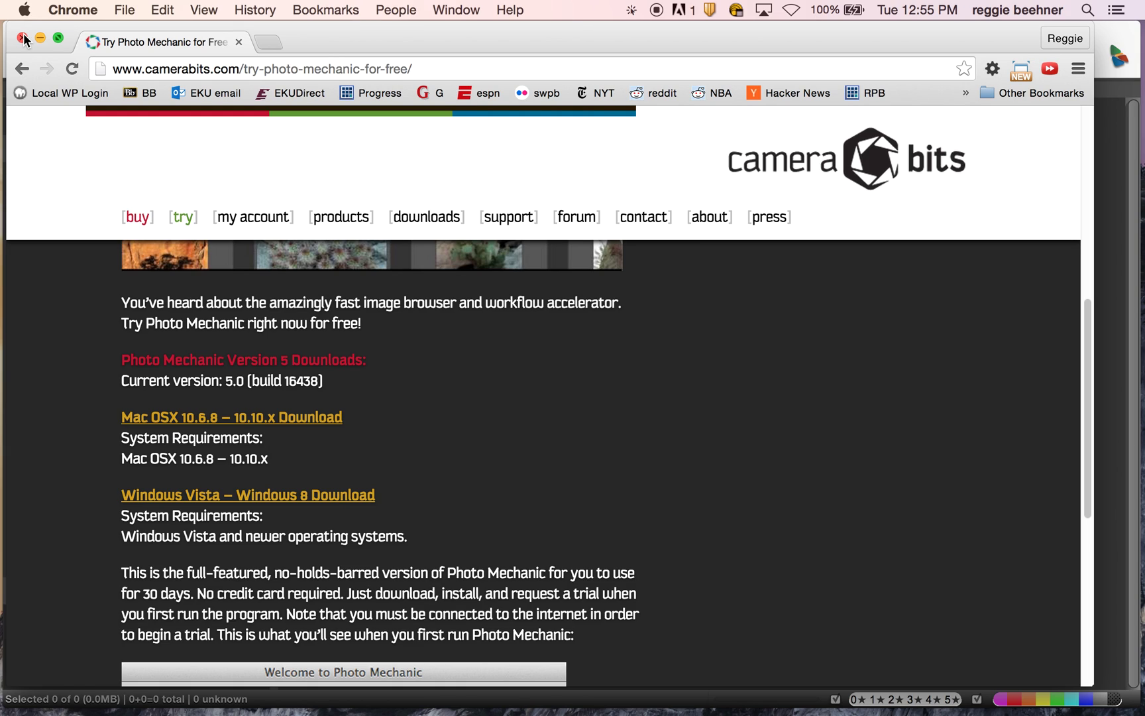
- Close the Chrome and Finder Desktop windows, leaving Photo Mechanic 5 in front
click(22, 38)
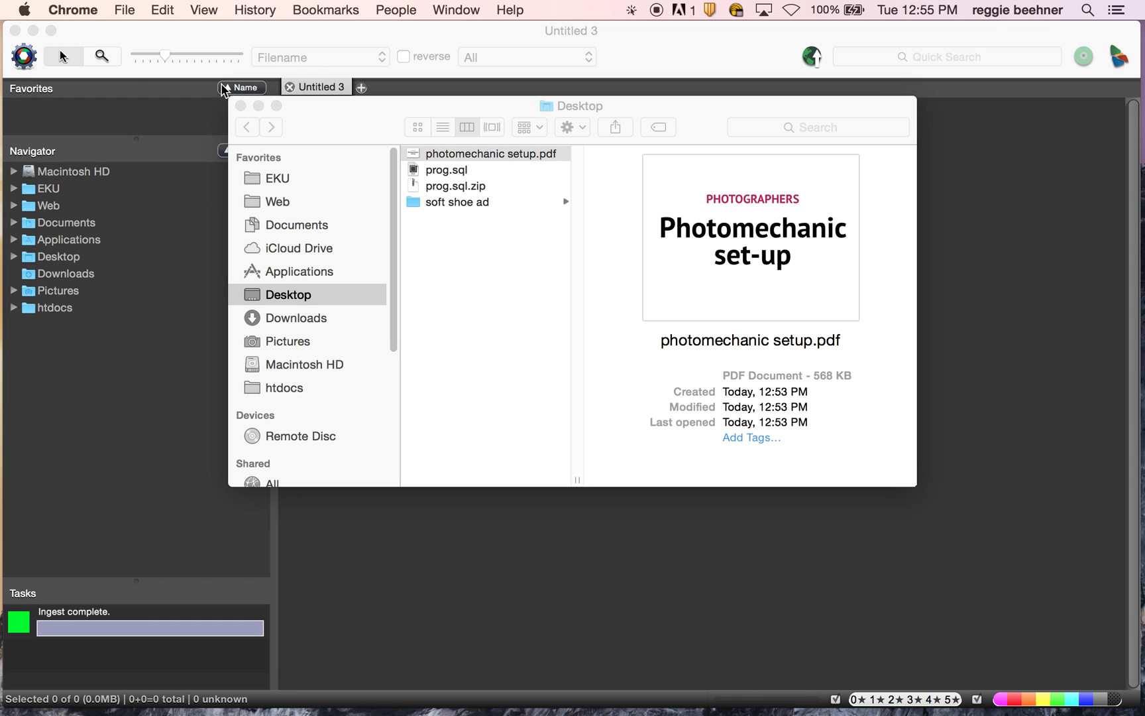
click(240, 105)
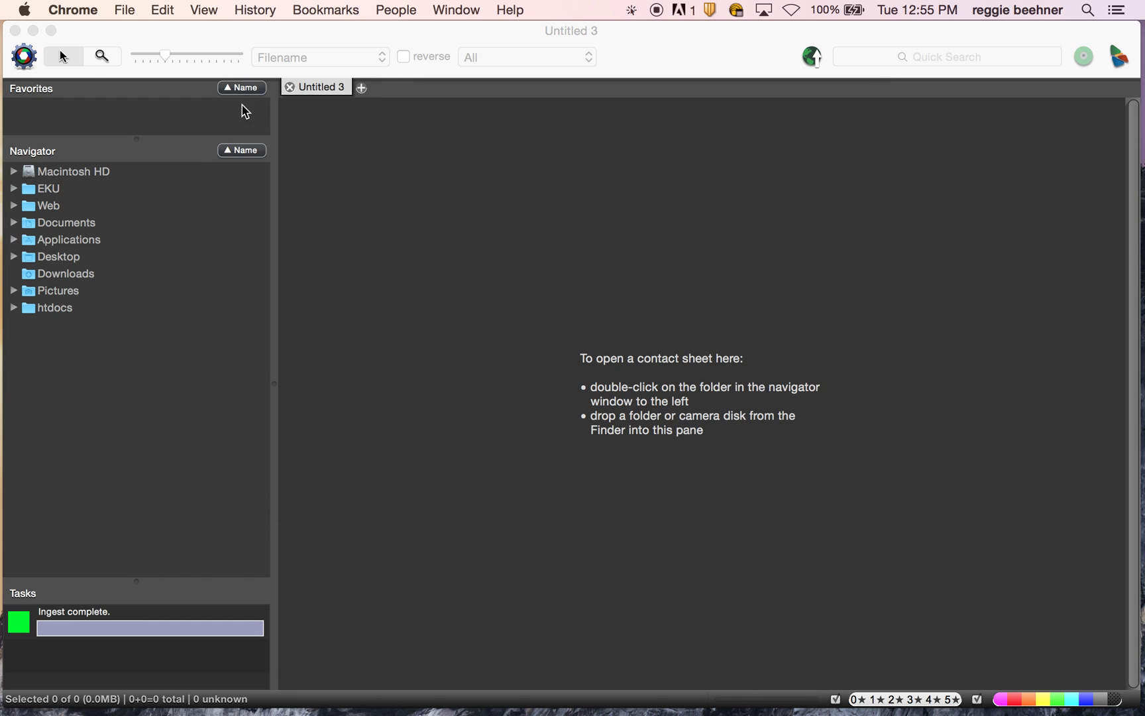
click(342, 40)
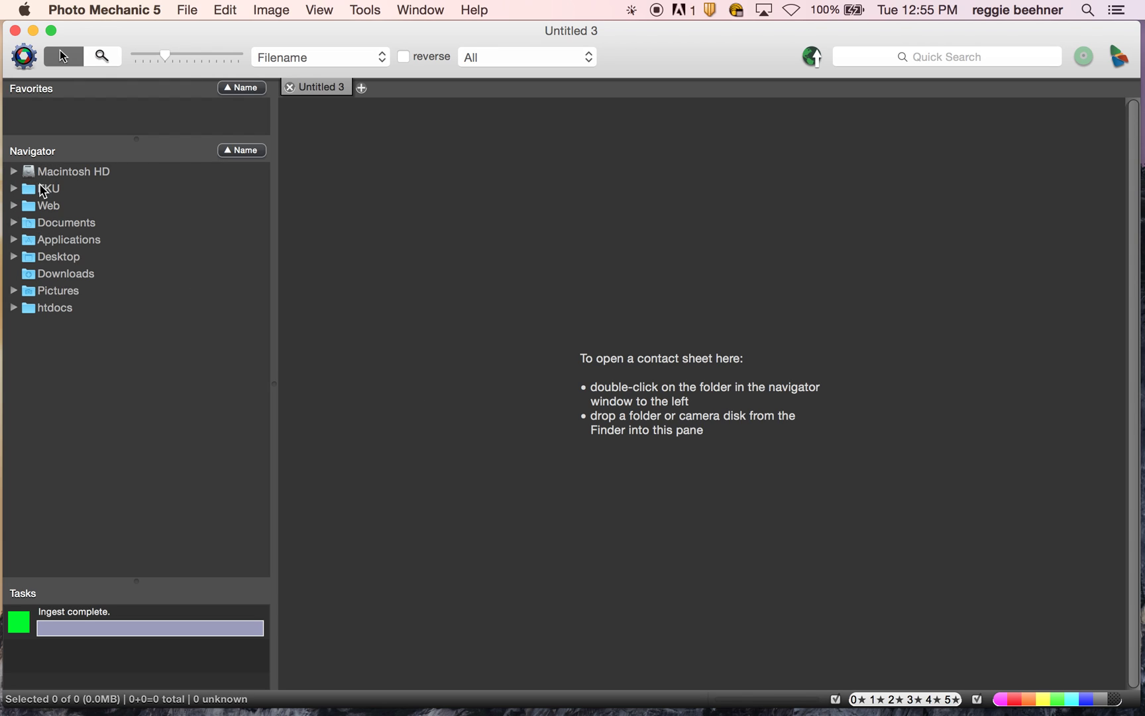
- Expand, then collapse, the EKU and Articles/Books/Talks folders in the Navigator
click(14, 189)
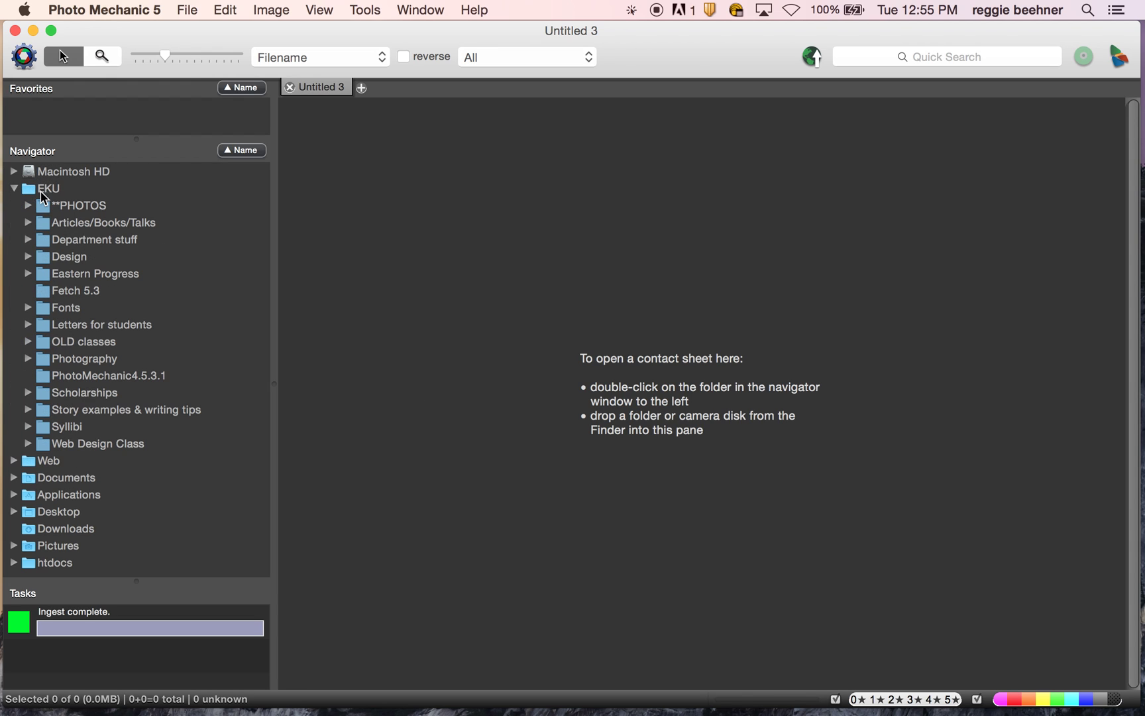
click(29, 222)
click(28, 222)
click(13, 188)
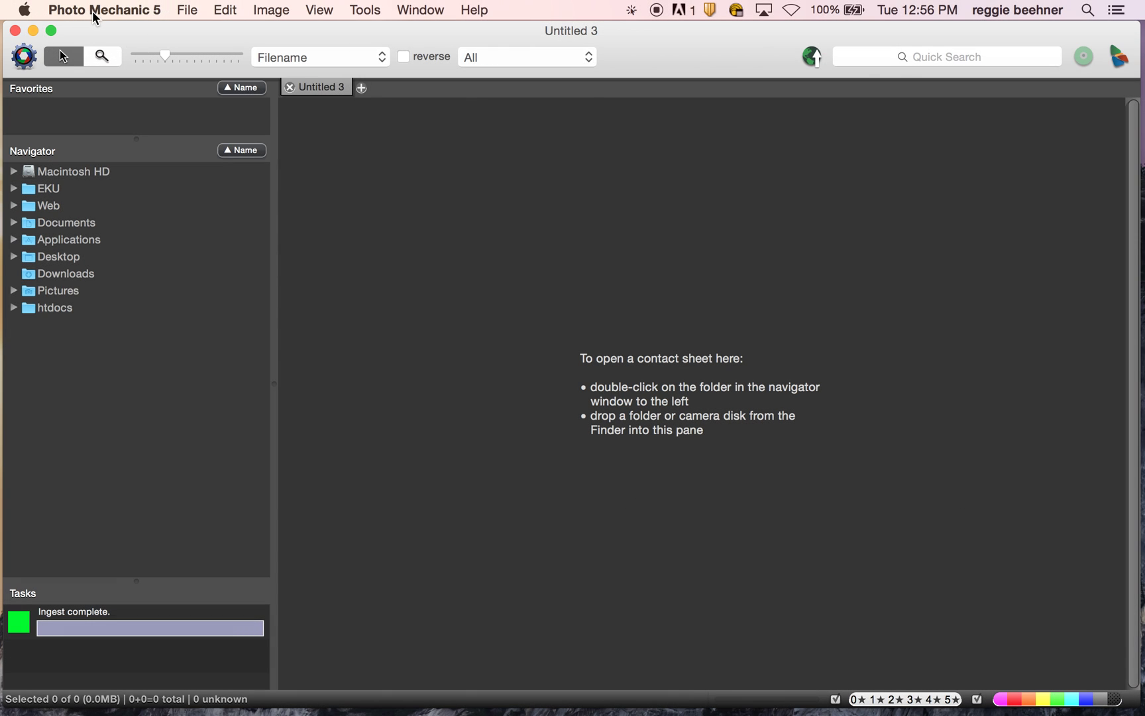
click(97, 12)
- Review the General preferences unchanged, then call up Ingest with Cmd+G
click(98, 59)
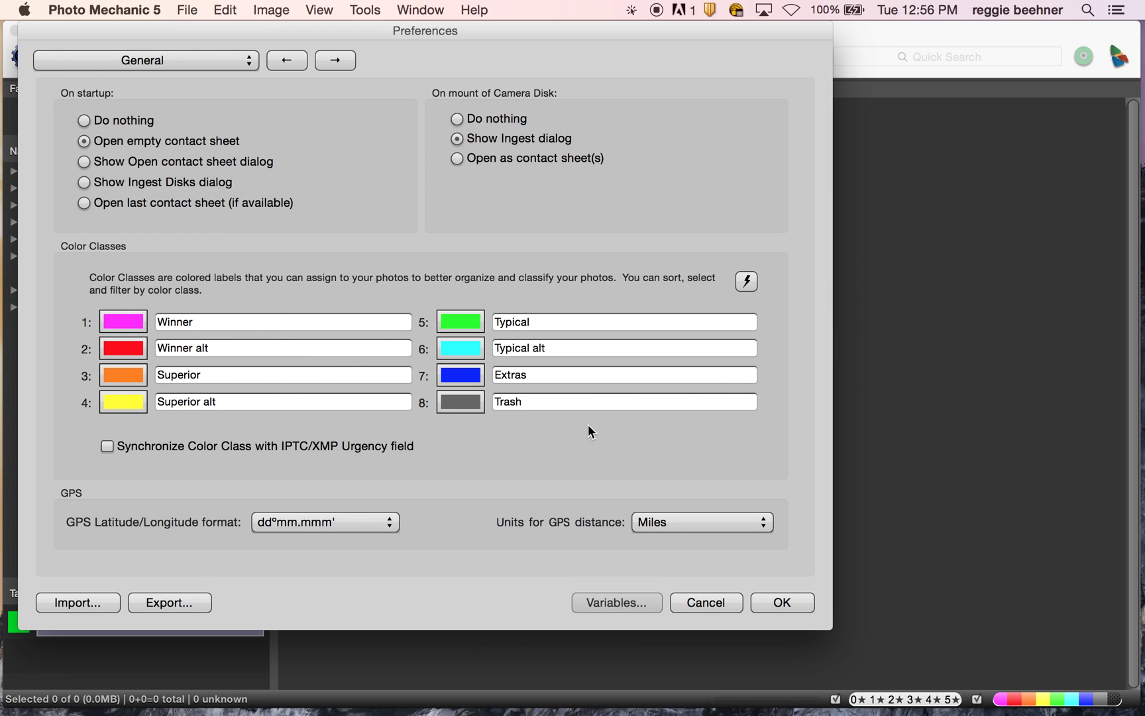
click(775, 602)
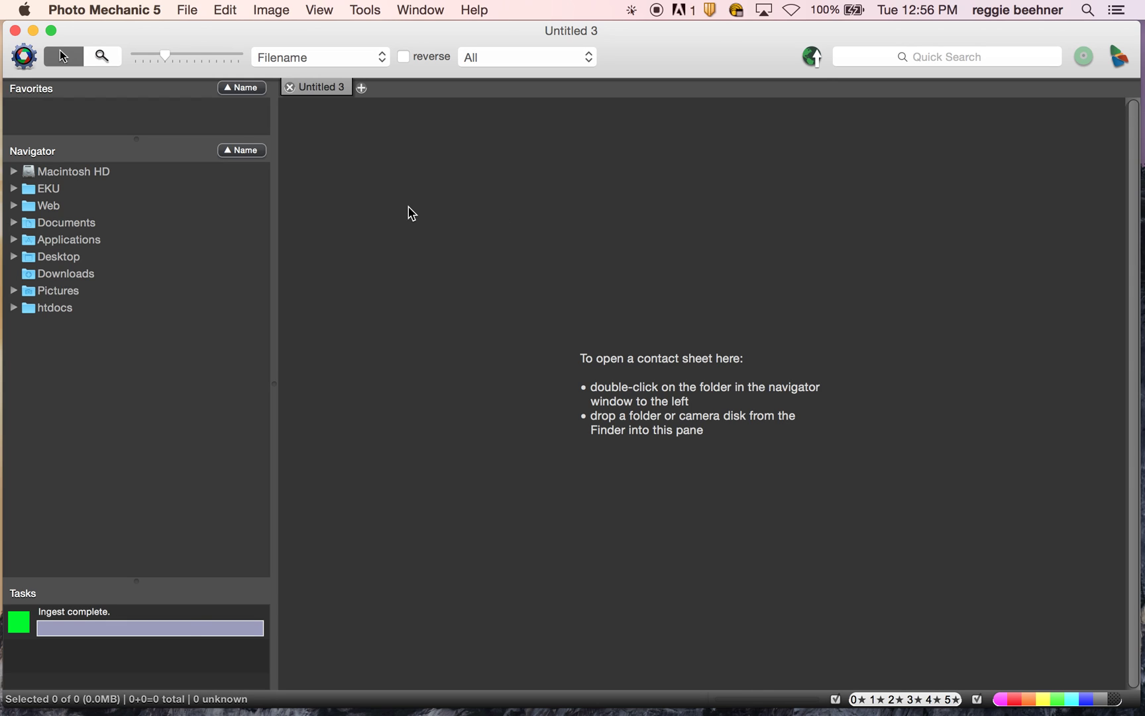
key(super+g)
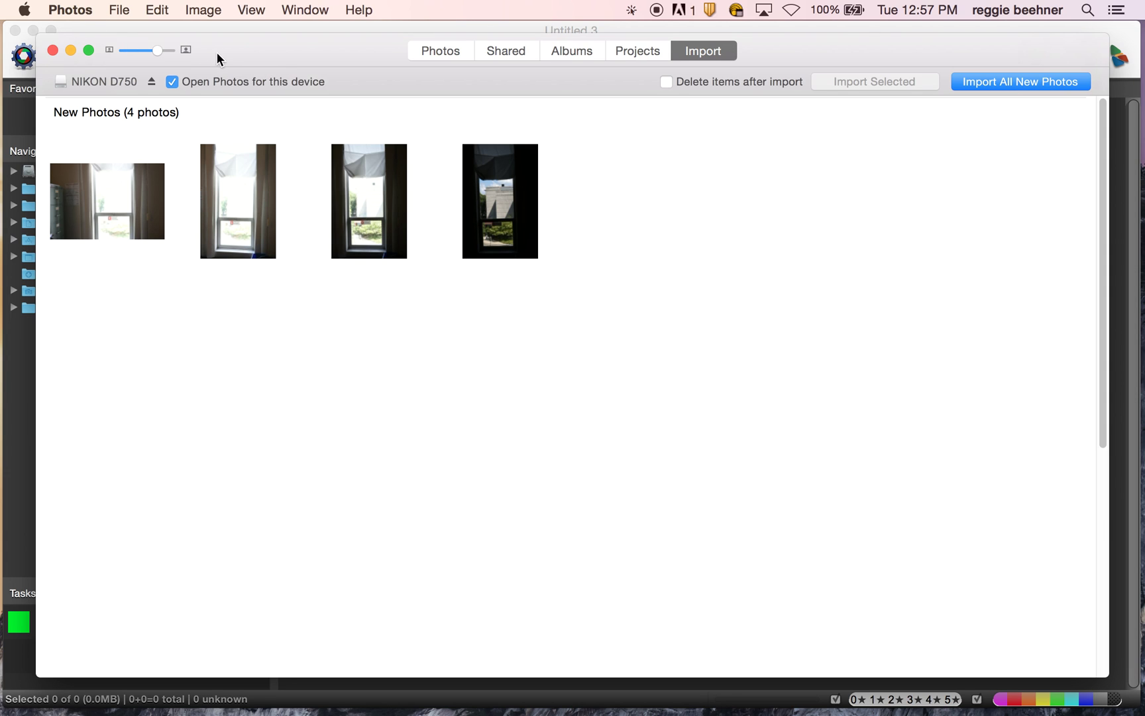
- Move the Photos import window aside and quit Photos
drag(227, 43, 209, 37)
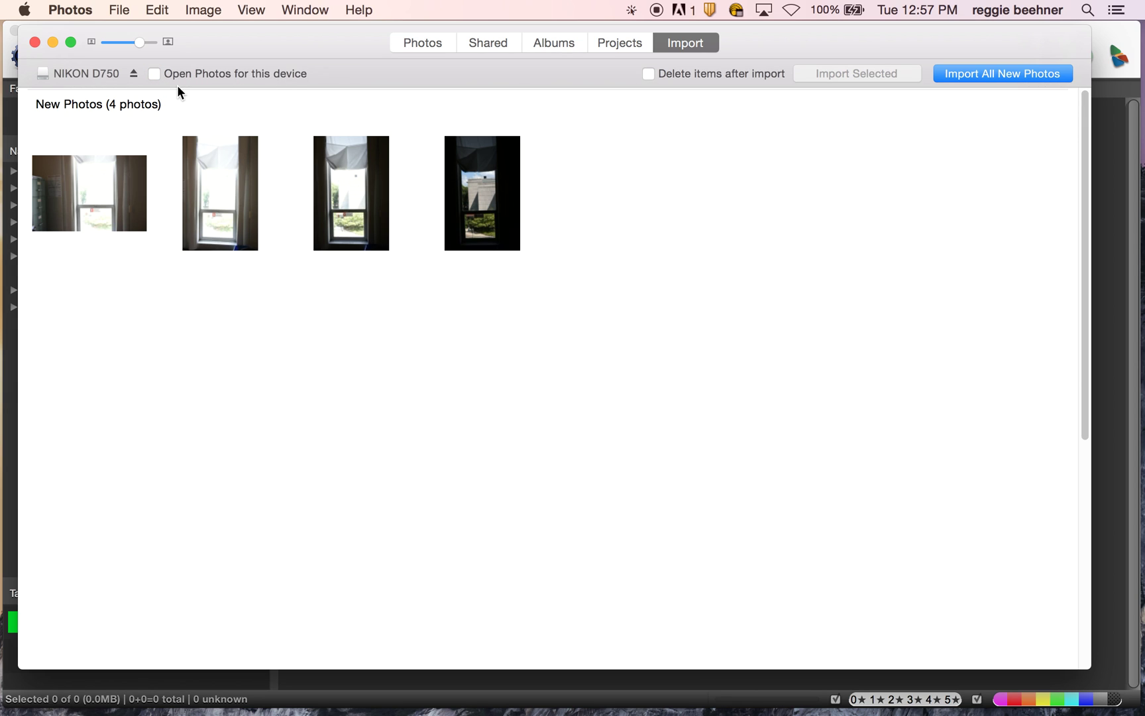
click(85, 8)
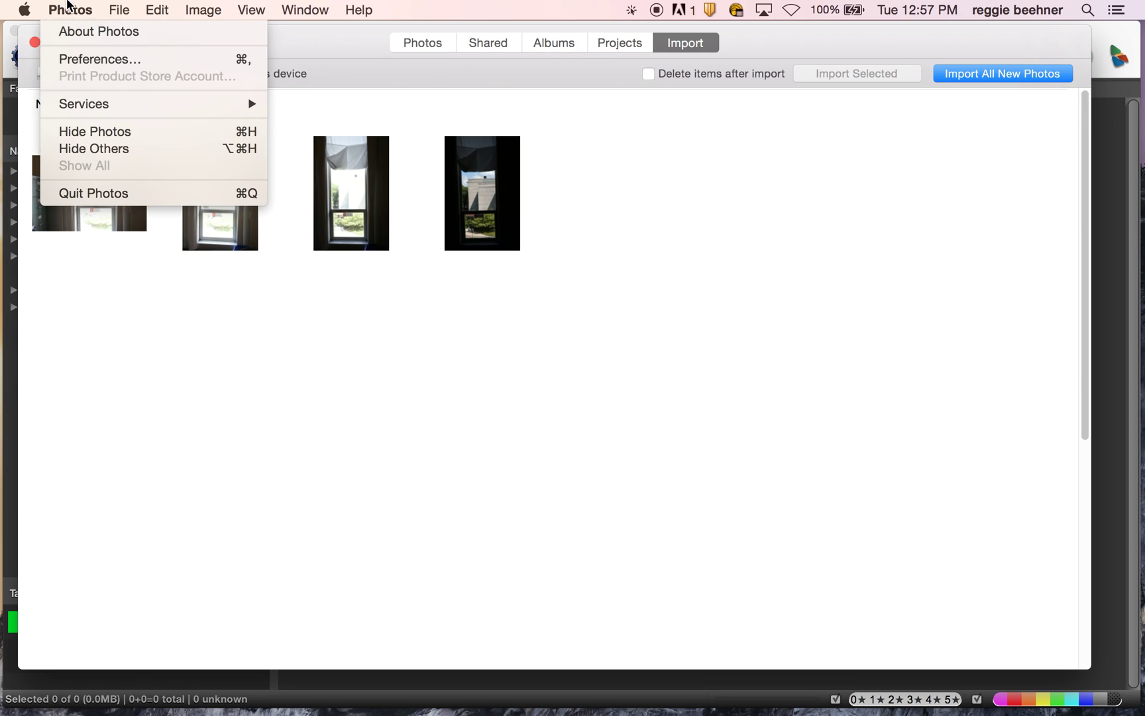
click(93, 193)
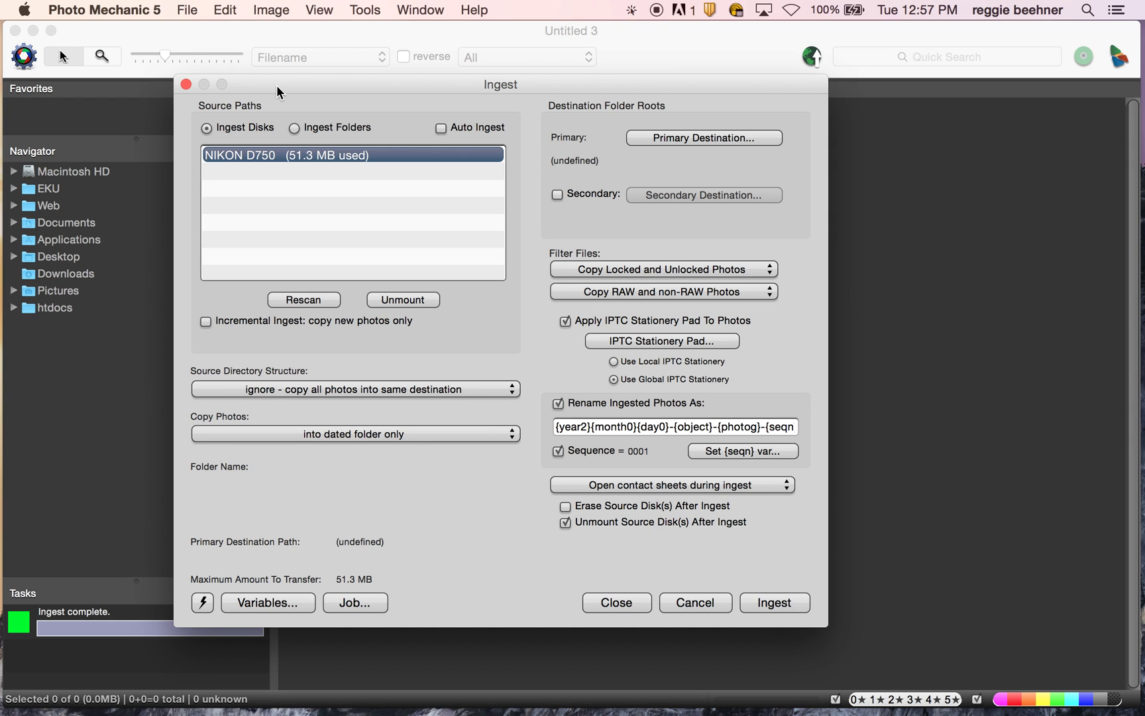
- Nudge the Ingest dialog and open the Primary Destination folder chooser
drag(421, 85, 426, 85)
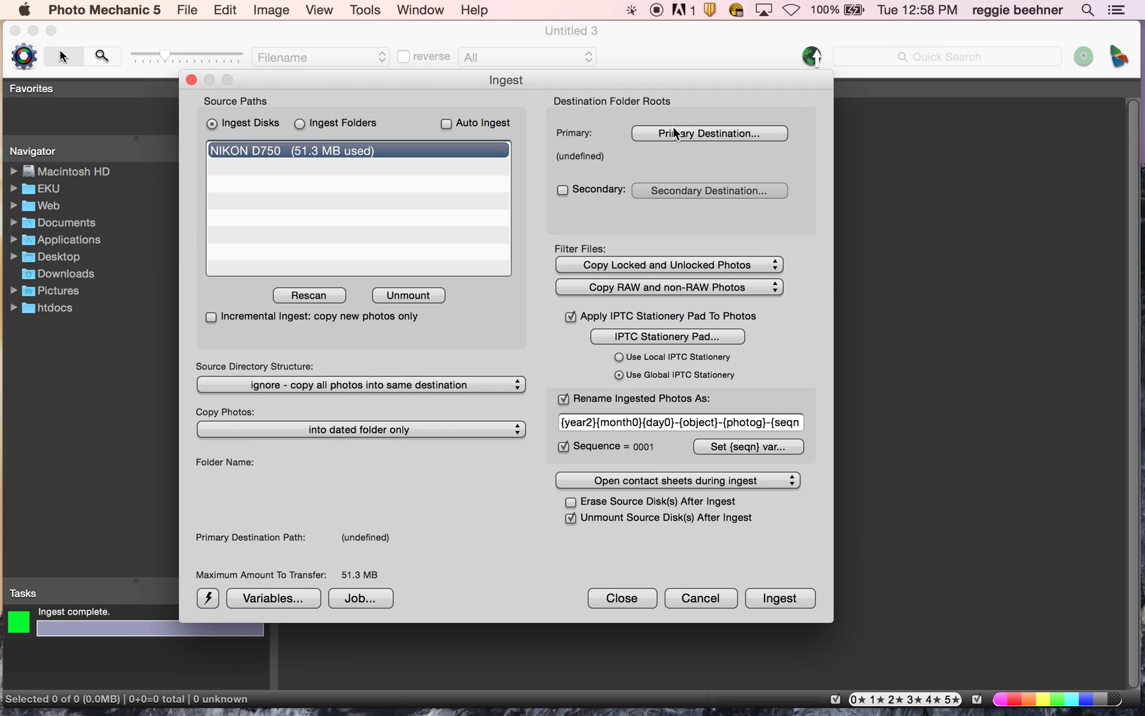
click(675, 133)
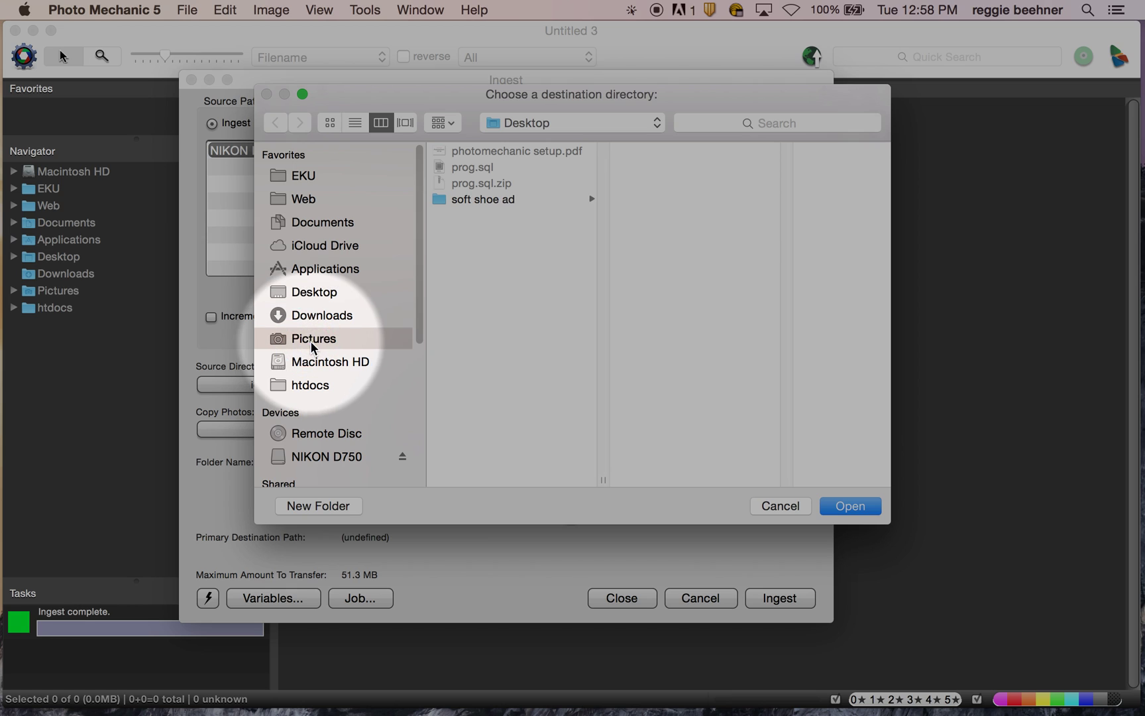
- Create a 'Progress photos' folder in Pictures and choose it as the primary destination
click(310, 343)
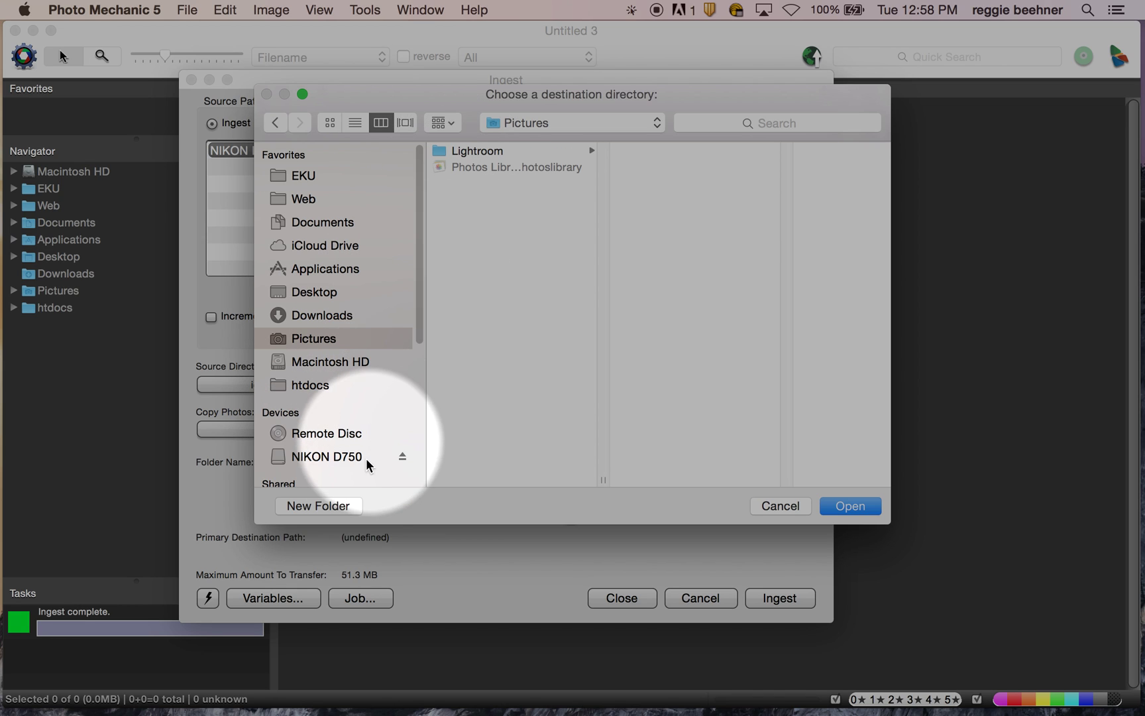
click(314, 505)
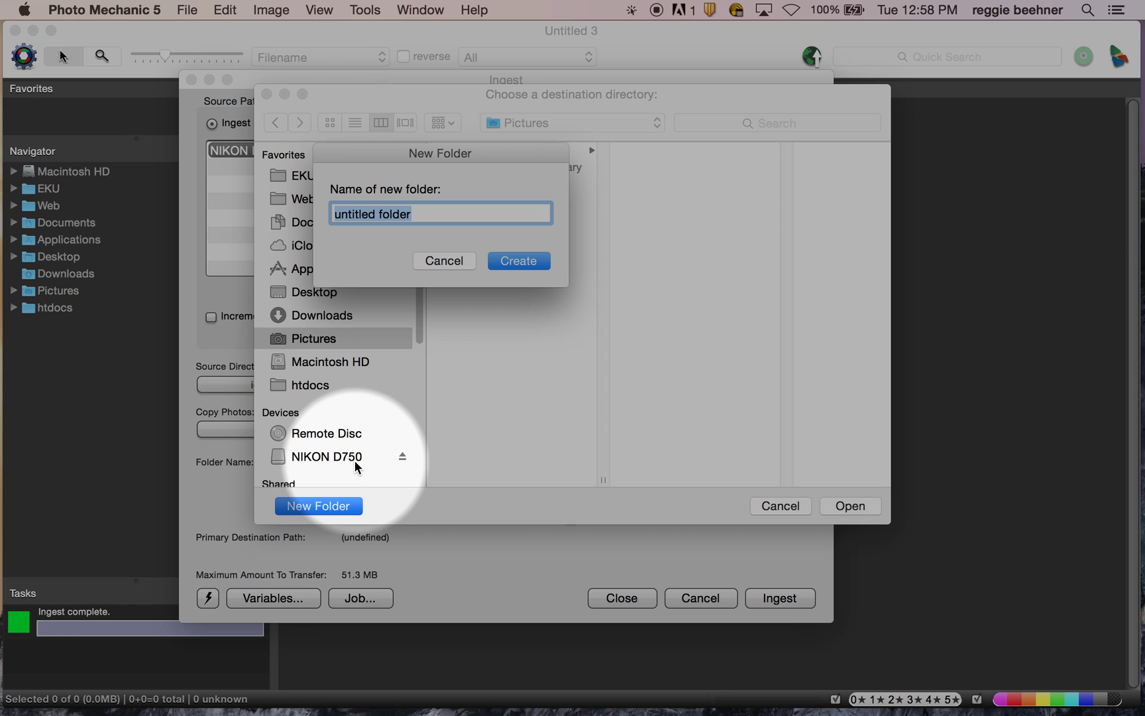
text(Progress photos)
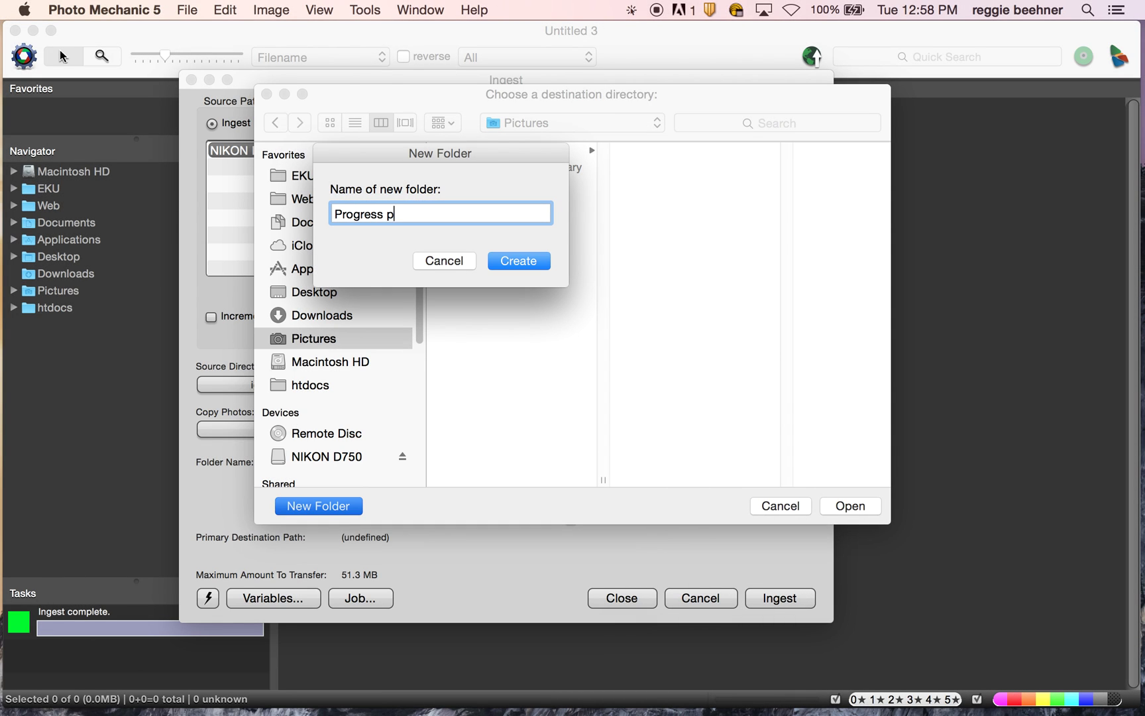
click(519, 260)
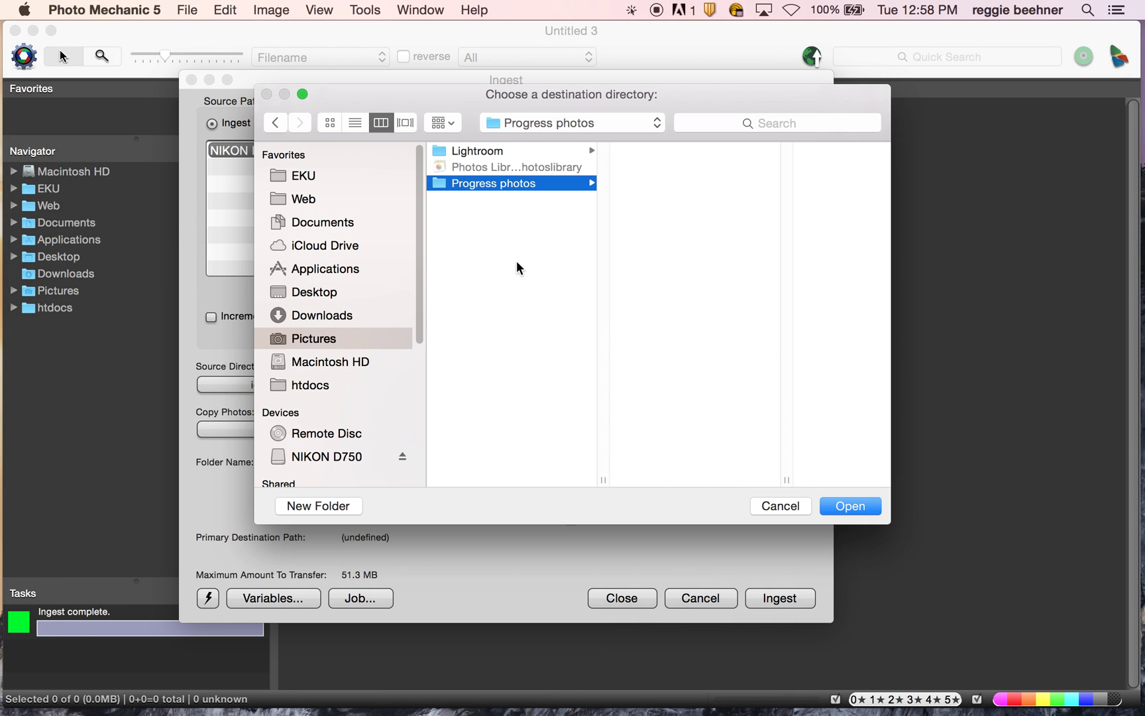
click(842, 506)
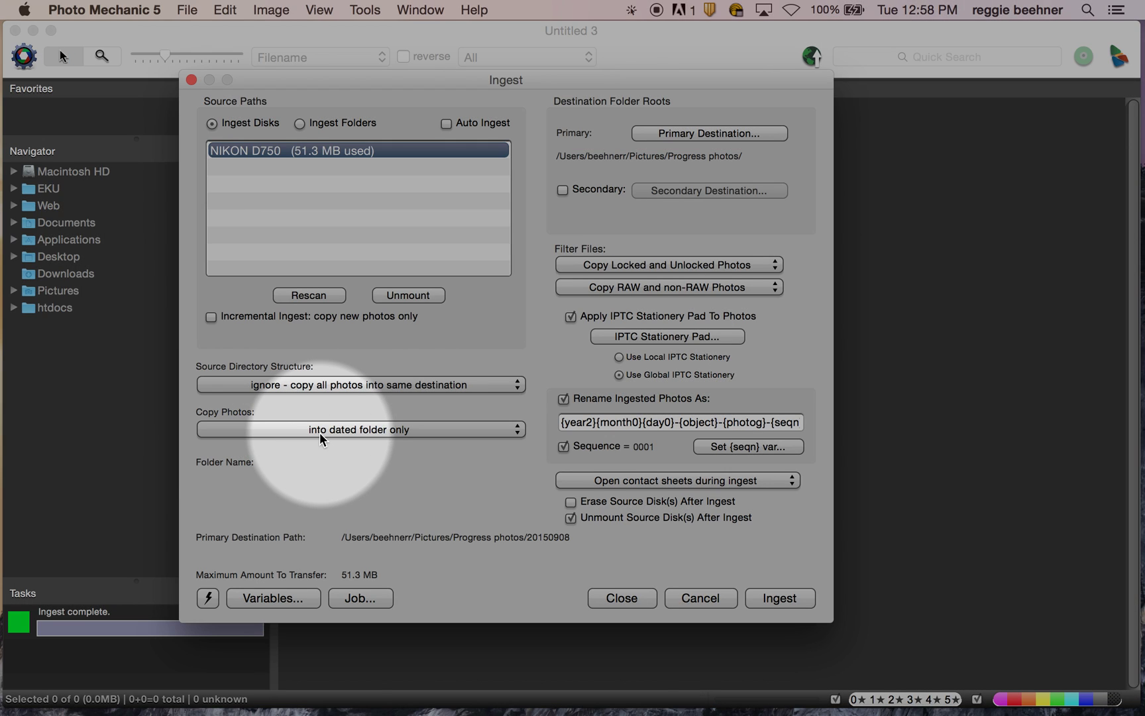
- Set Copy Photos to 'into dated folder only', giving Pictures/Progress photos/20150908
click(339, 432)
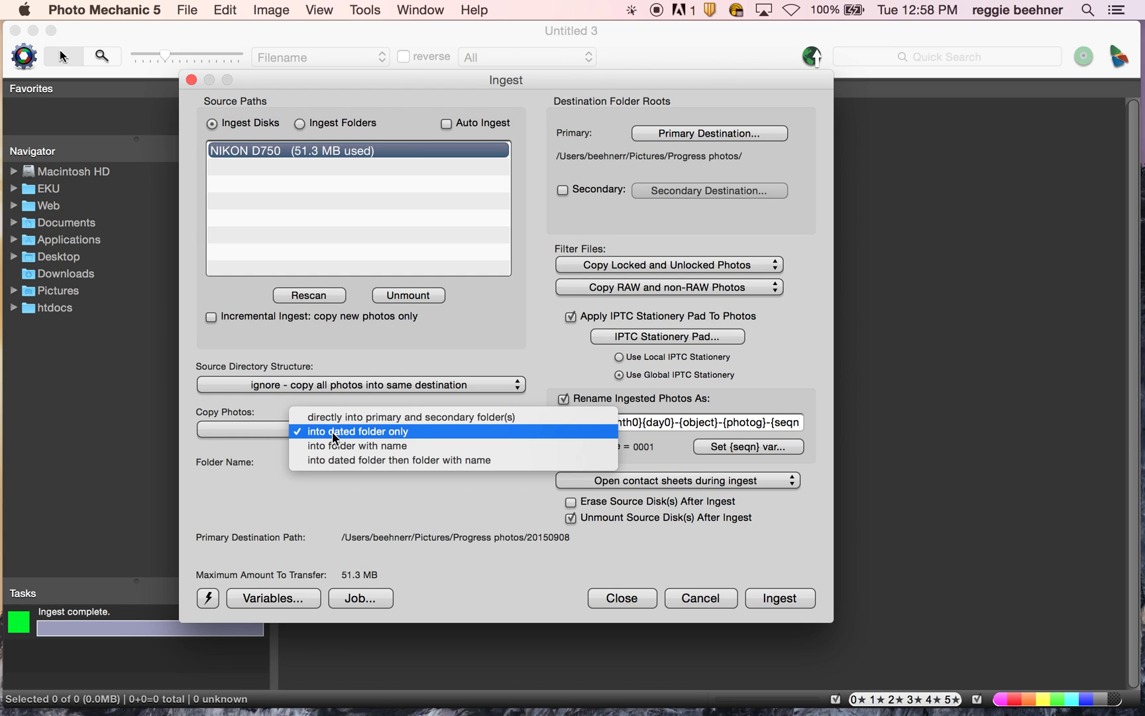
click(332, 432)
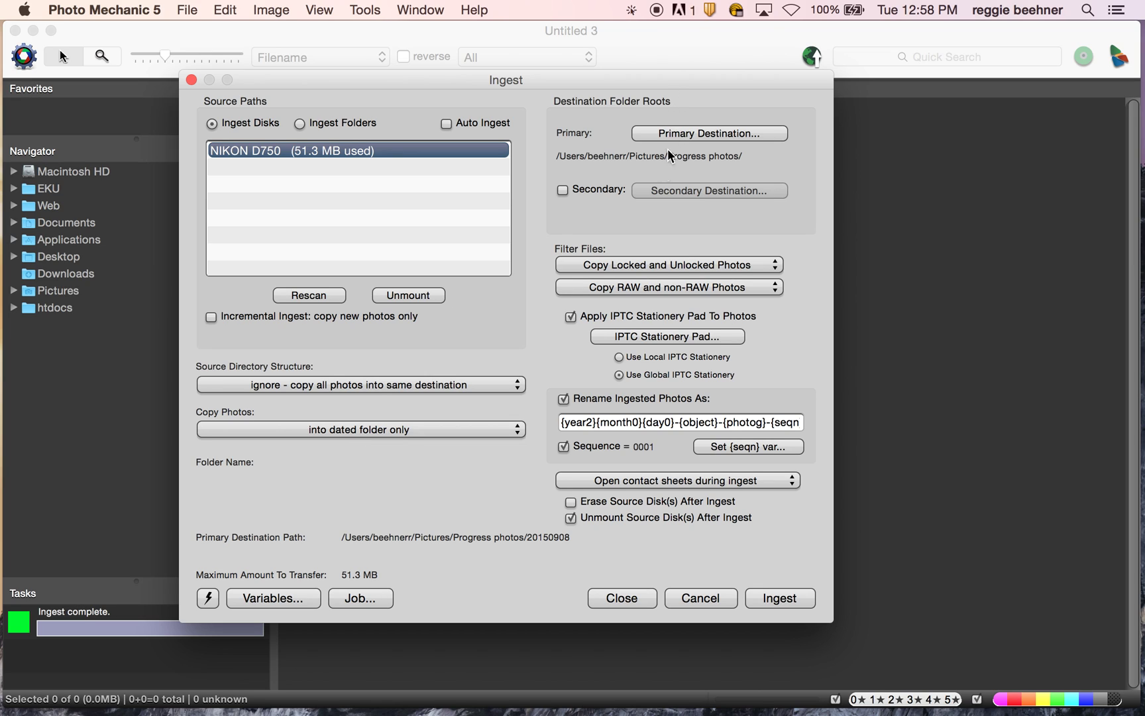
- Turn off IPTC Stationery Pad and empty the rename template, keeping renaming enabled
click(570, 317)
triple_click(631, 422)
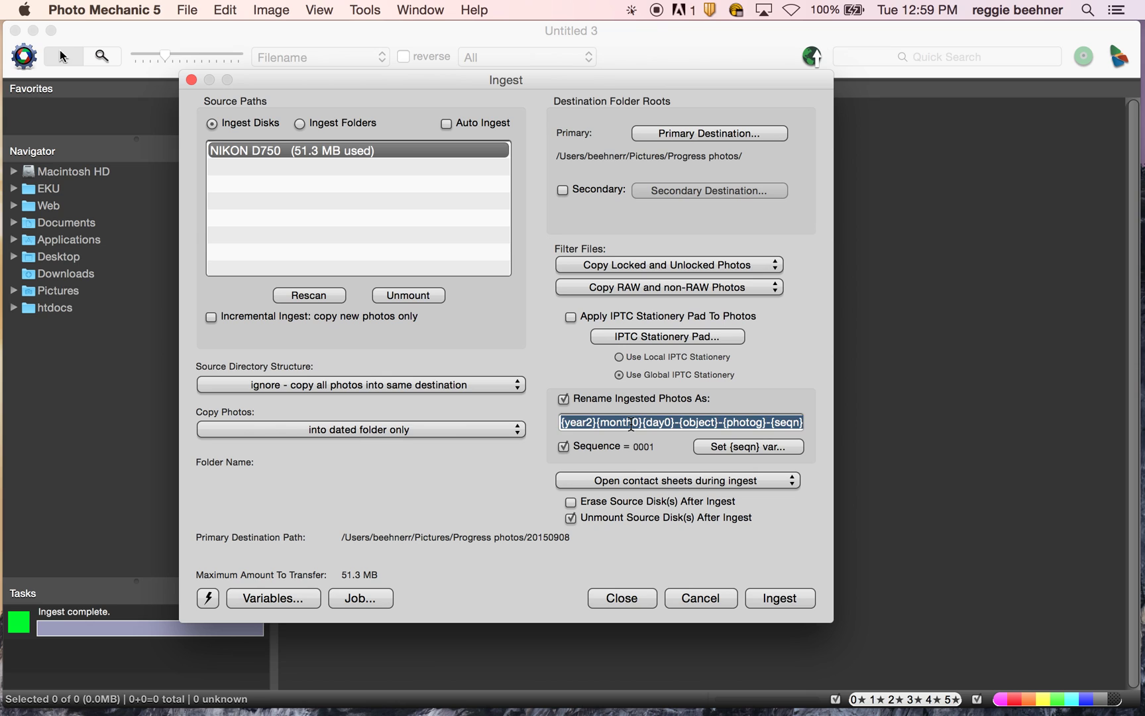
key(BackSpace)
click(616, 396)
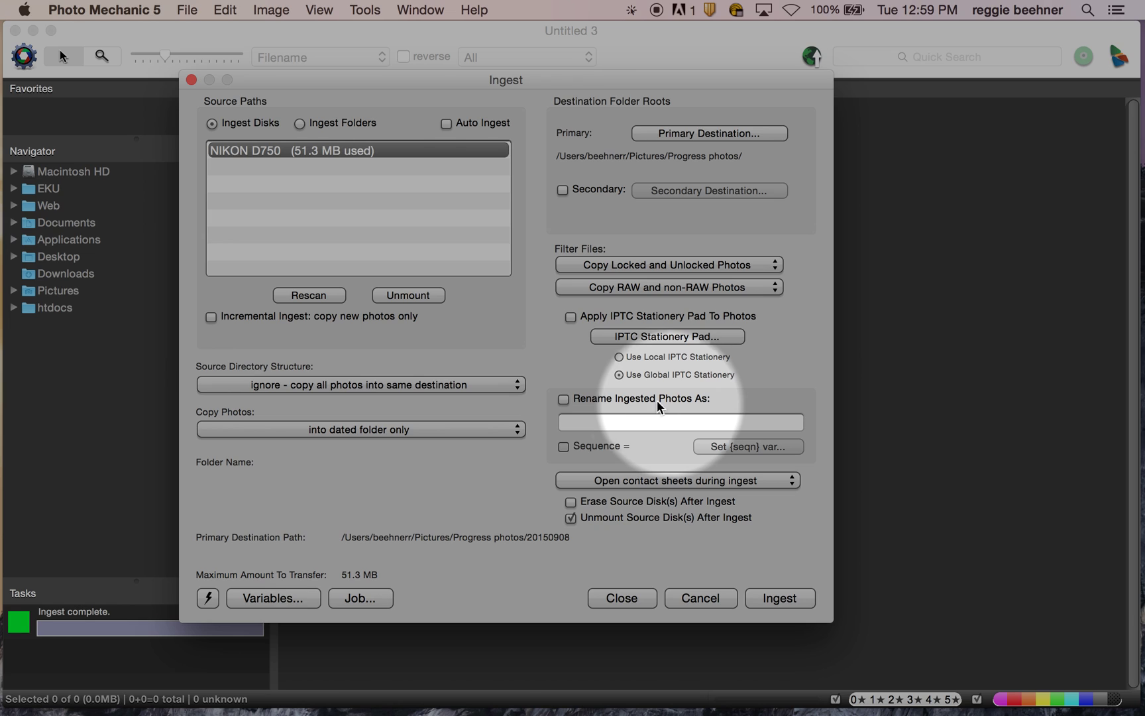
click(564, 399)
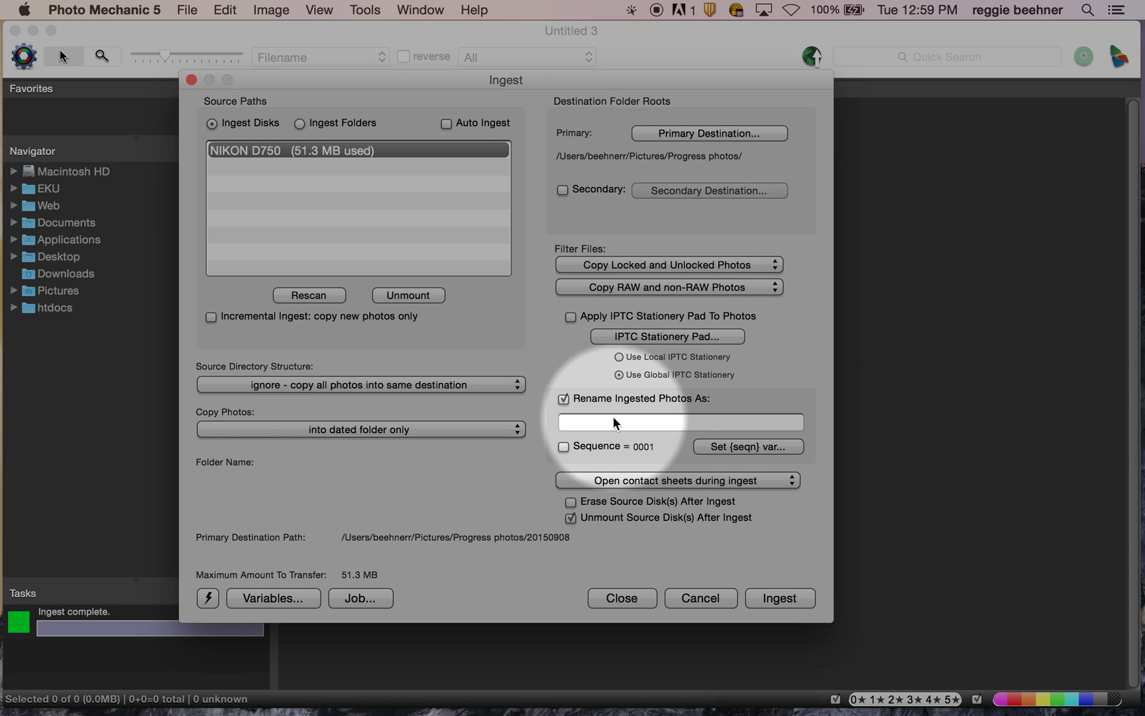
click(575, 422)
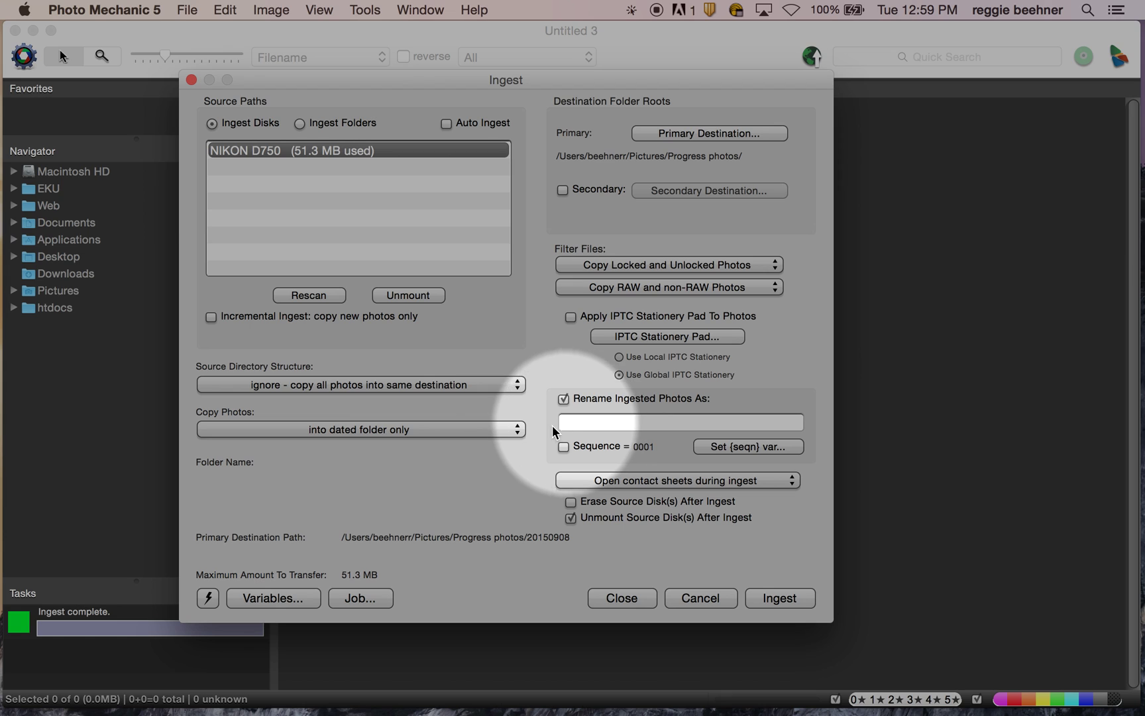
- Open the Variables list and select 'year2, yr2' in the Time section
click(268, 601)
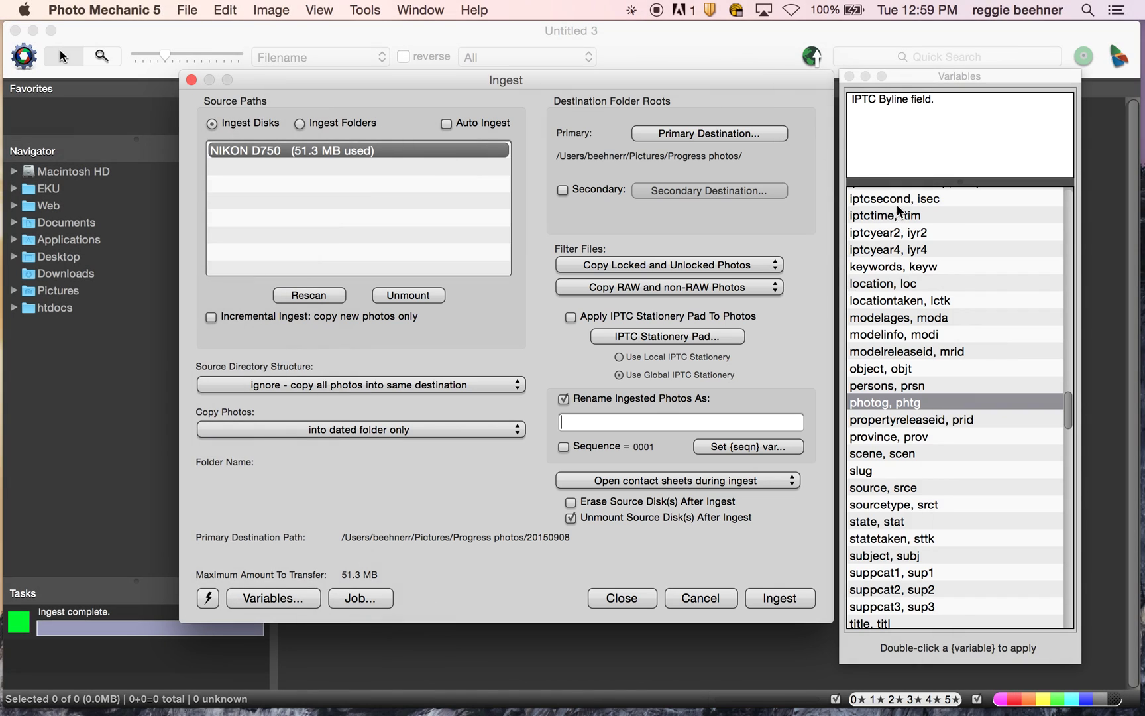
drag(902, 75, 899, 70)
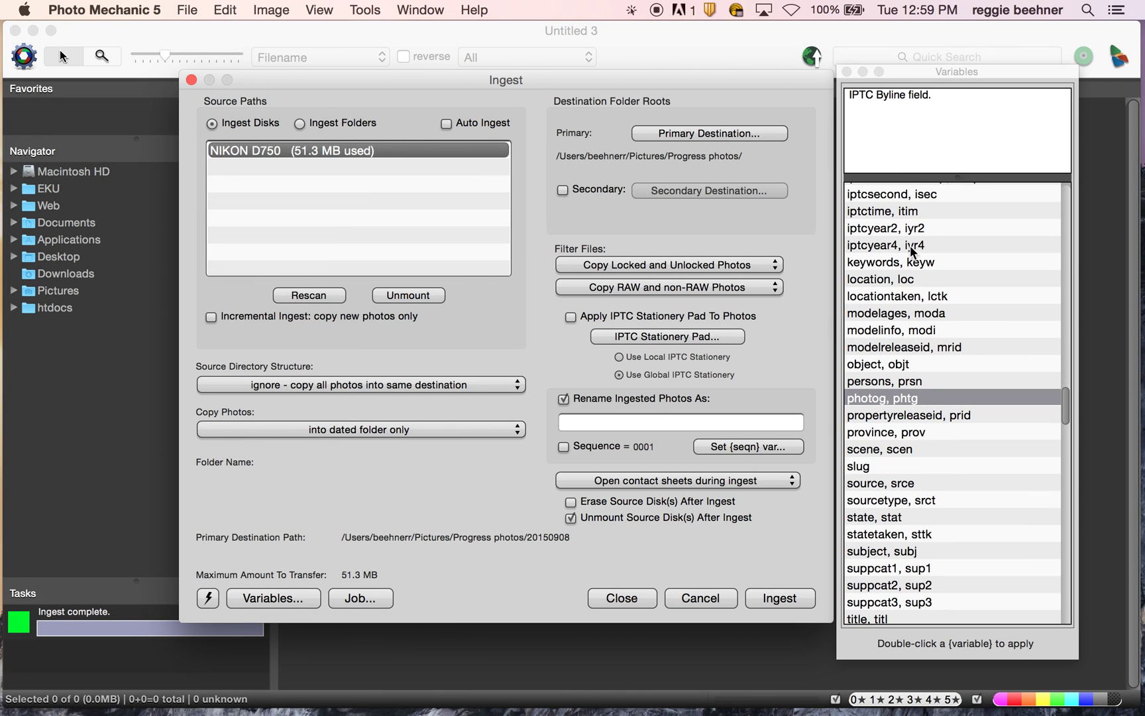
scroll(908, 384, down, 5)
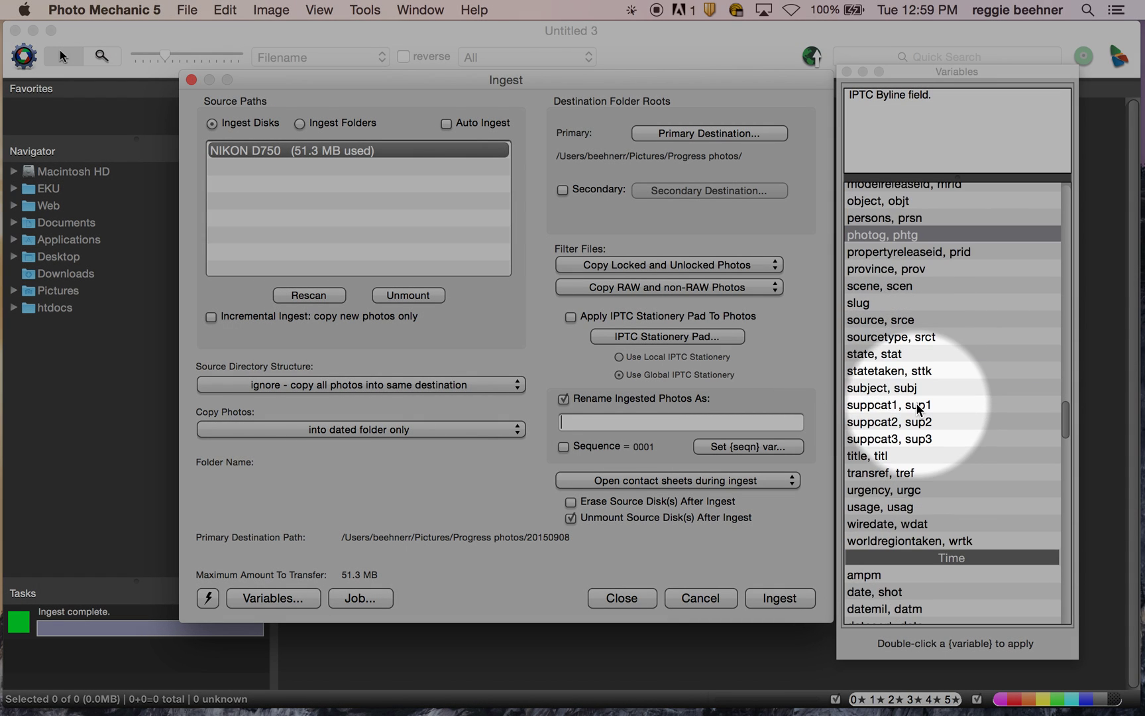
scroll(917, 403, up, 10)
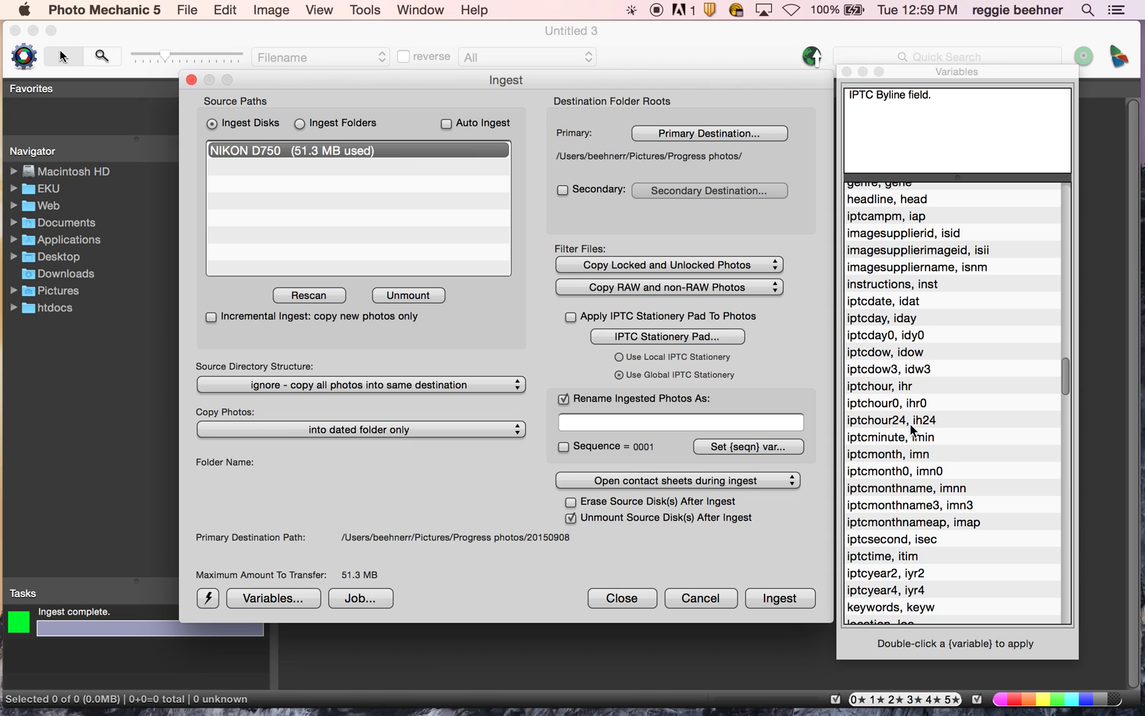
scroll(909, 427, up, 20)
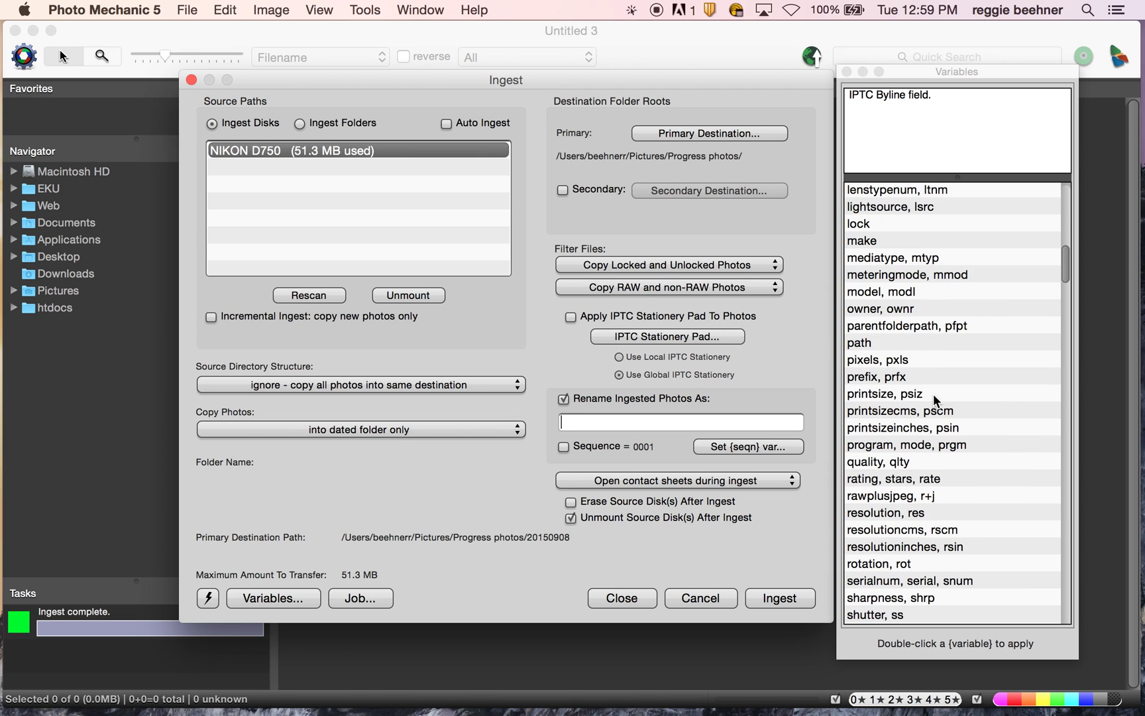
scroll(932, 396, down, 15)
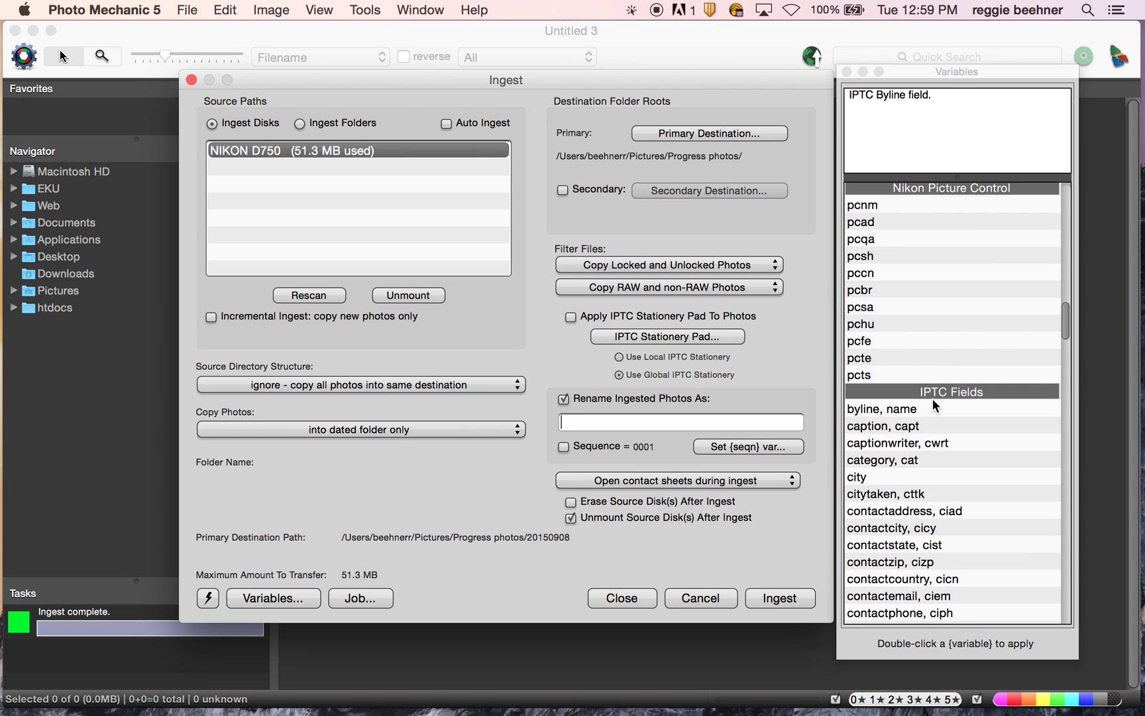
scroll(895, 352, down, 10)
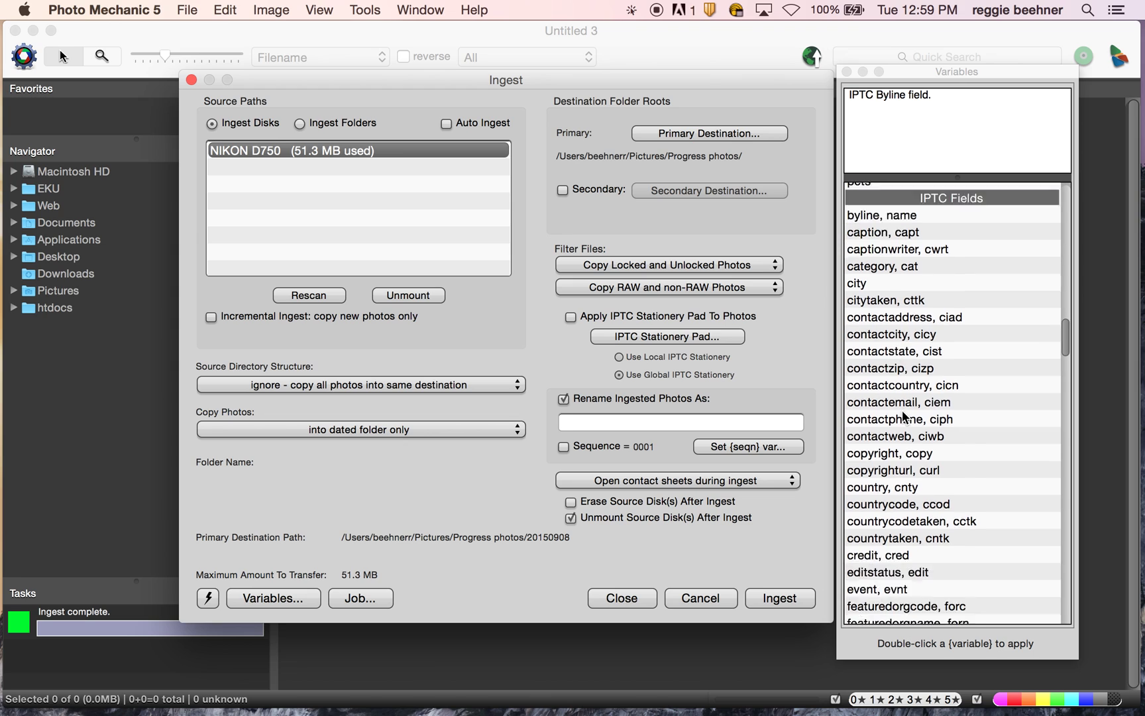
scroll(904, 417, down, 12)
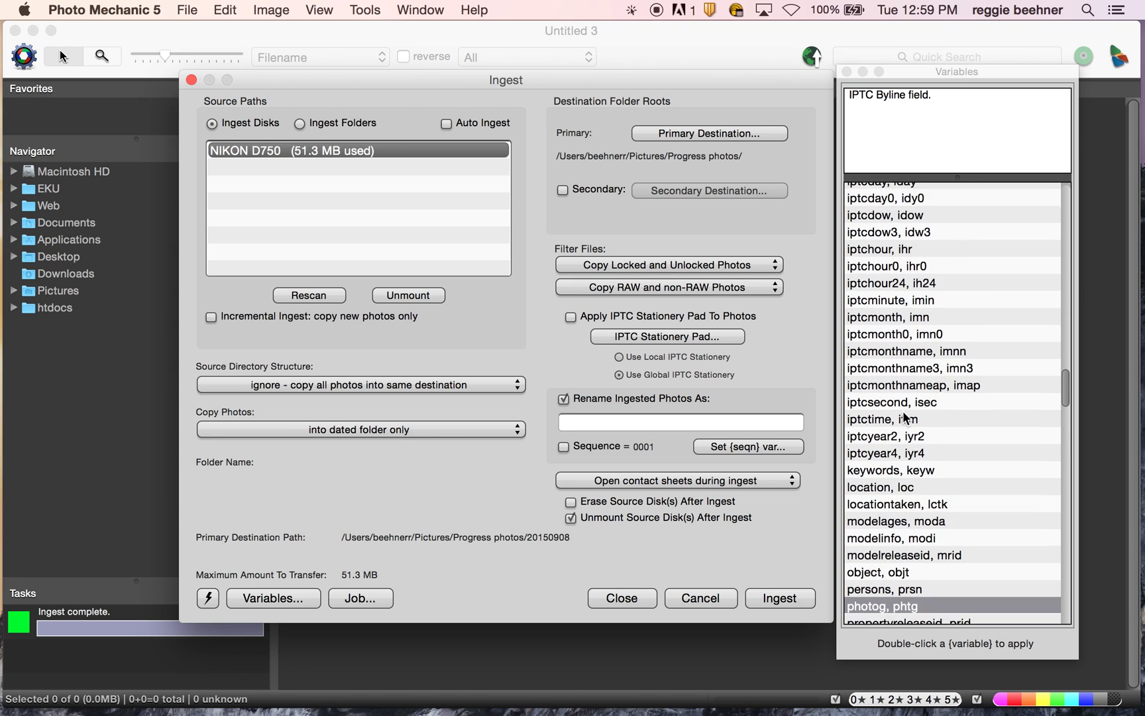
scroll(902, 411, down, 10)
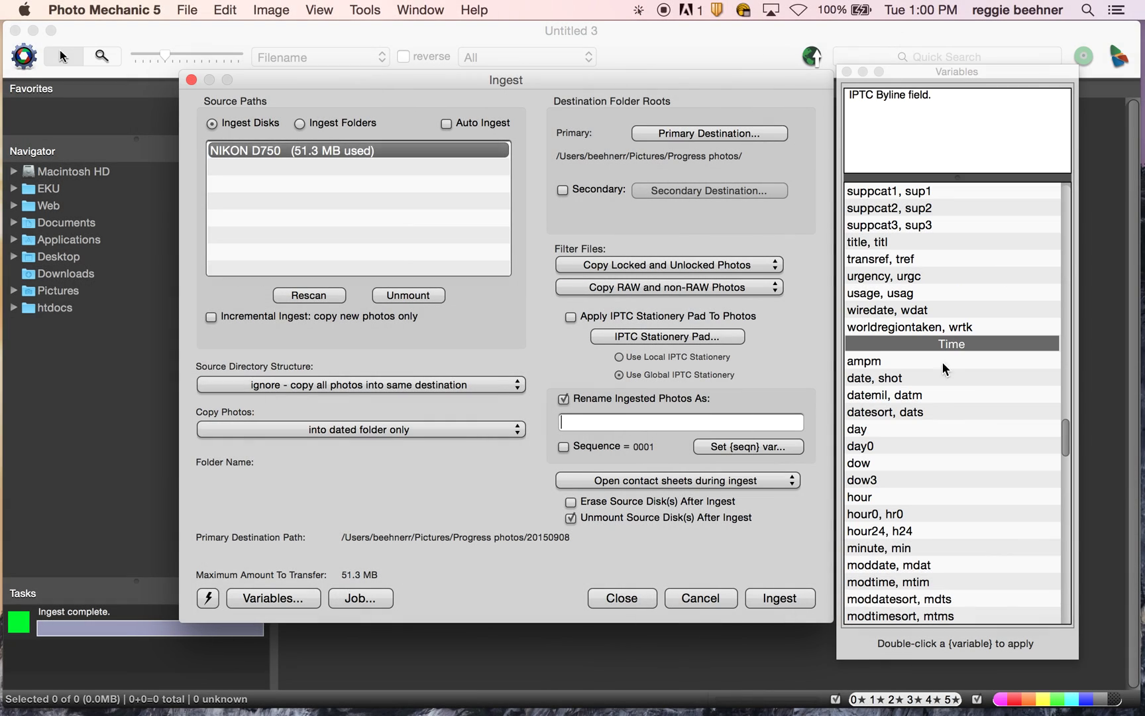
scroll(934, 397, down, 5)
scroll(932, 404, down, 3)
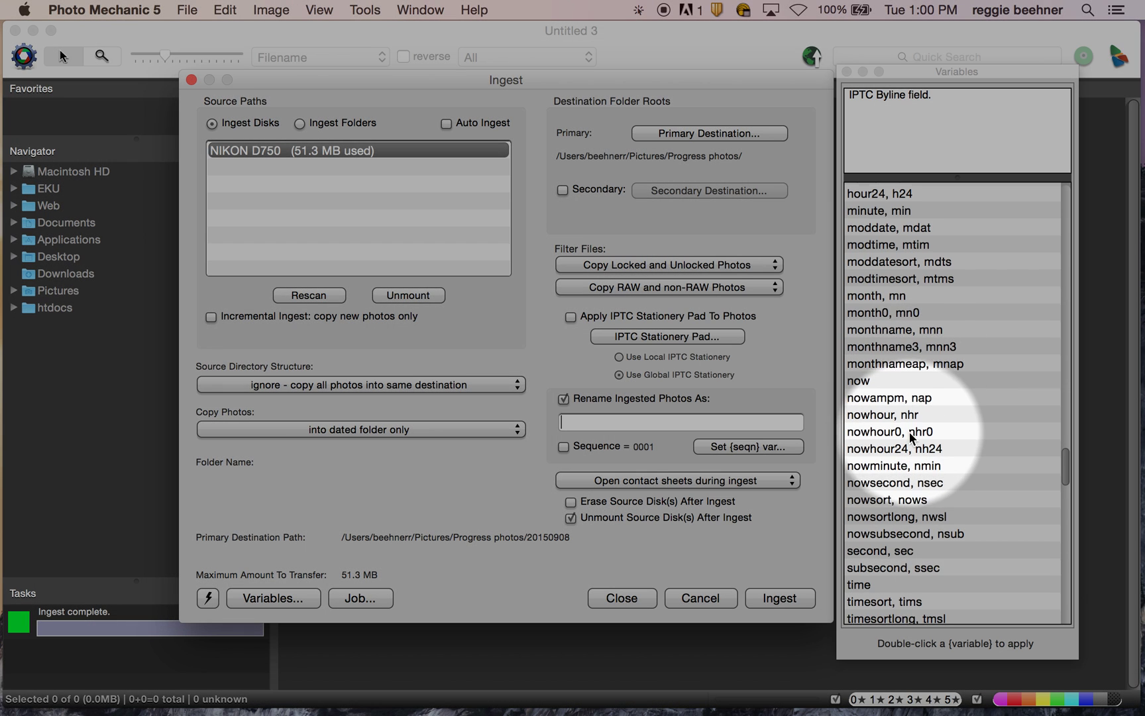
scroll(909, 432, down, 7)
scroll(910, 432, down, 5)
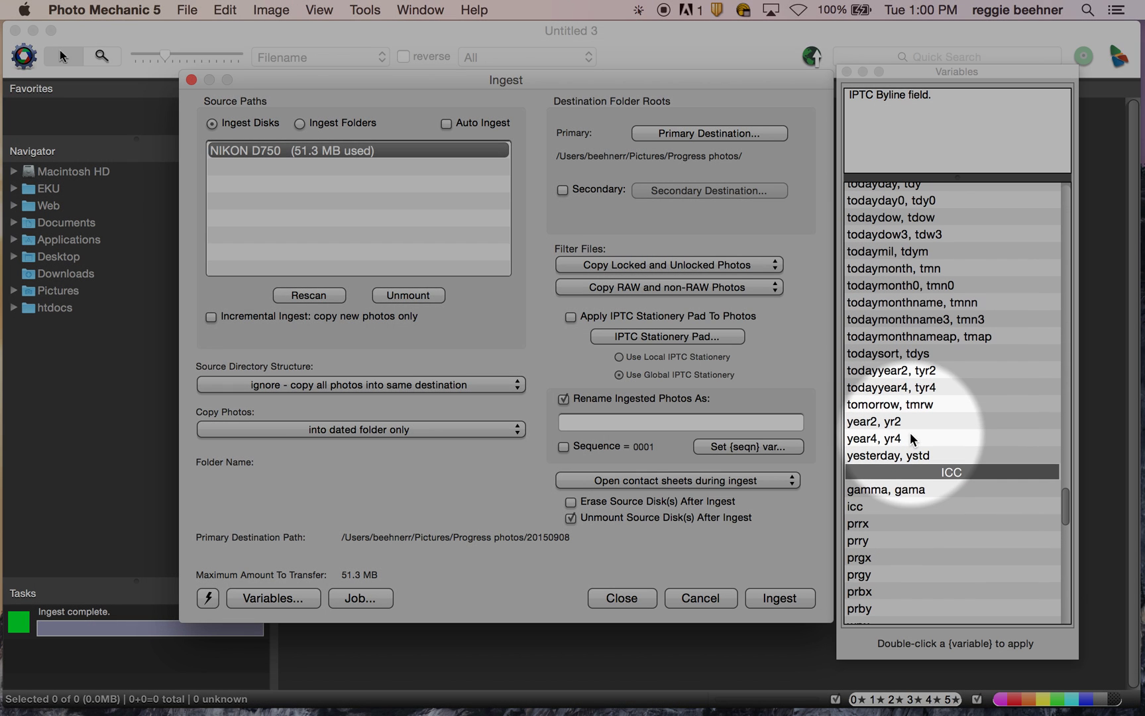
click(864, 420)
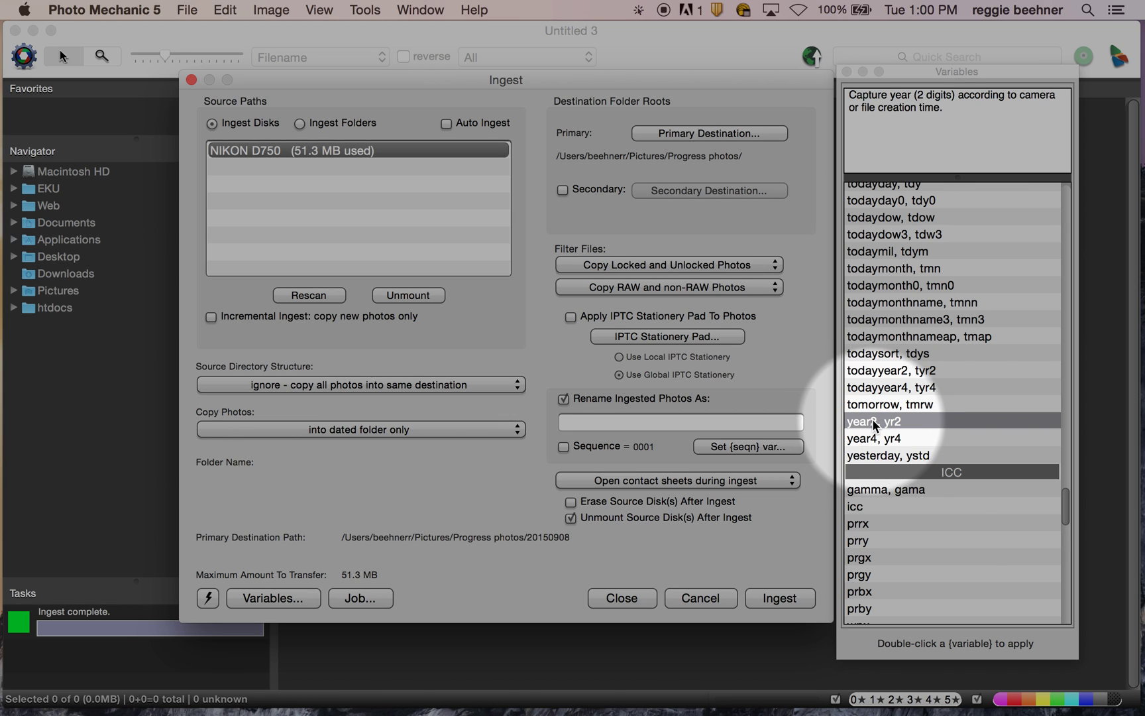
- Add the year2, month0 and day0 variables to form the rename pattern {year2}{month0}{day0}
double_click(870, 422)
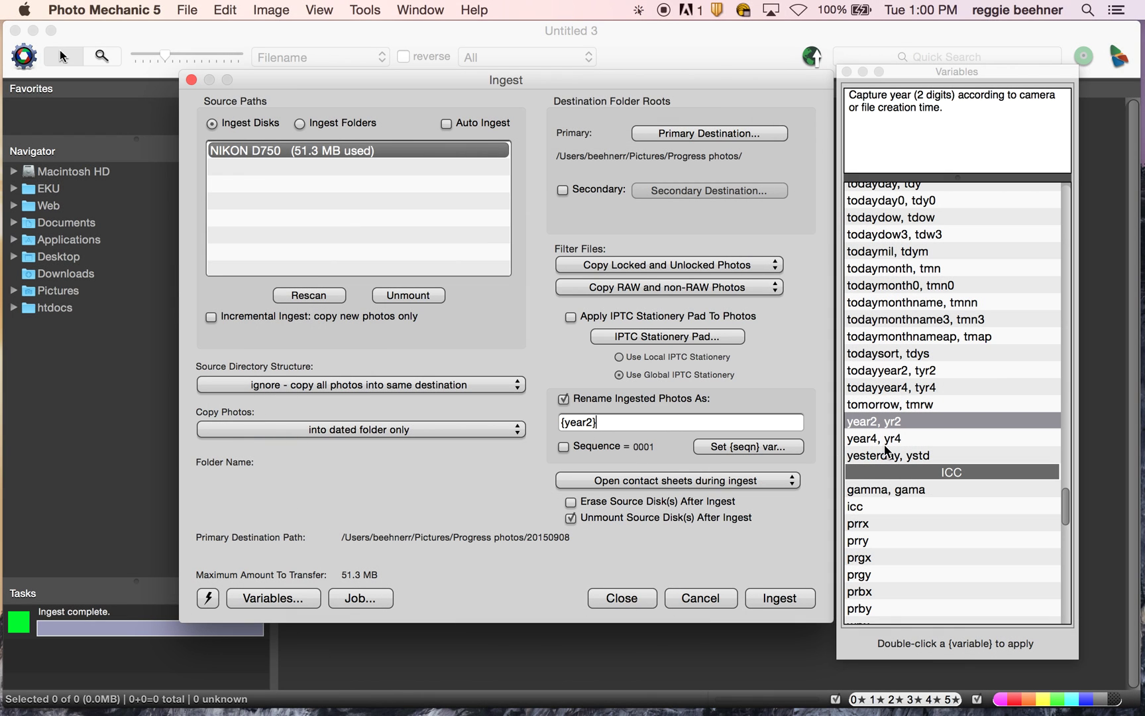
scroll(954, 404, up, 4)
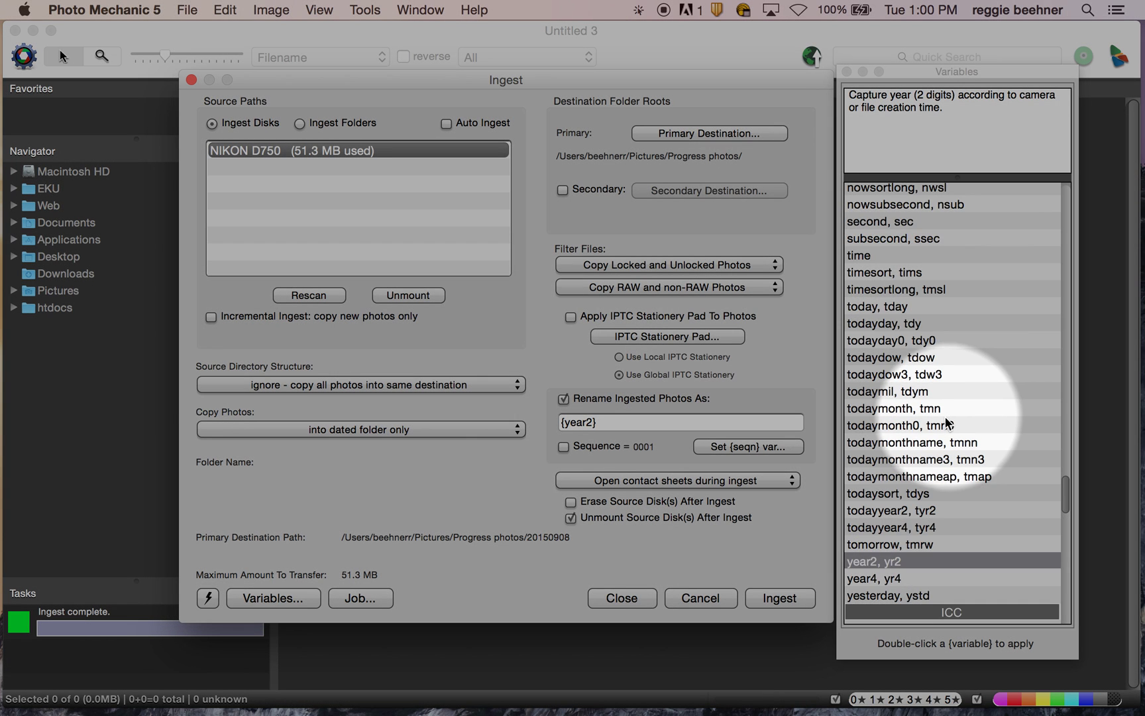
scroll(948, 417, up, 10)
scroll(941, 414, up, 2)
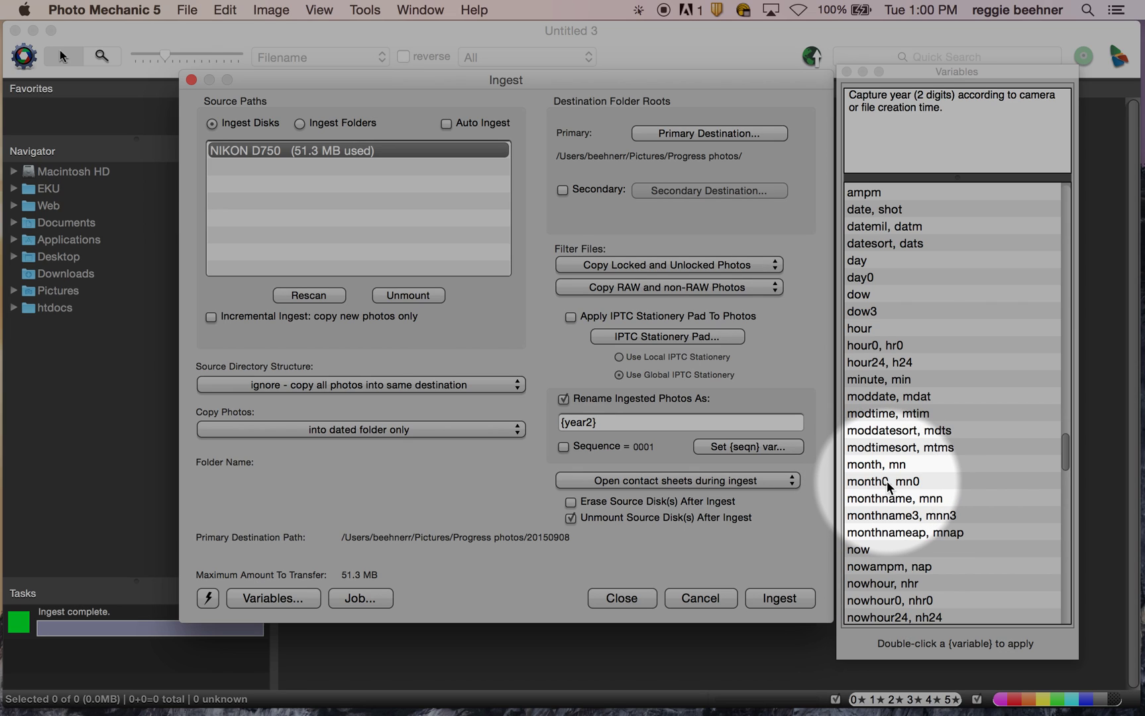
double_click(887, 481)
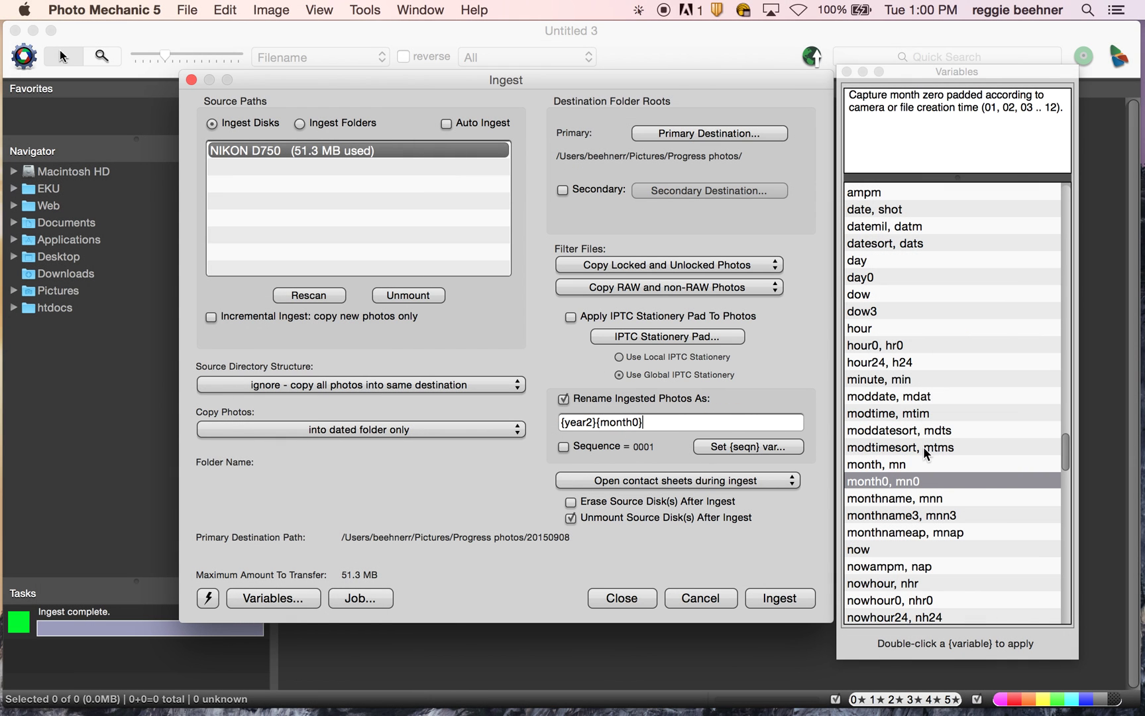
scroll(911, 445, up, 1)
scroll(911, 445, up, 1)
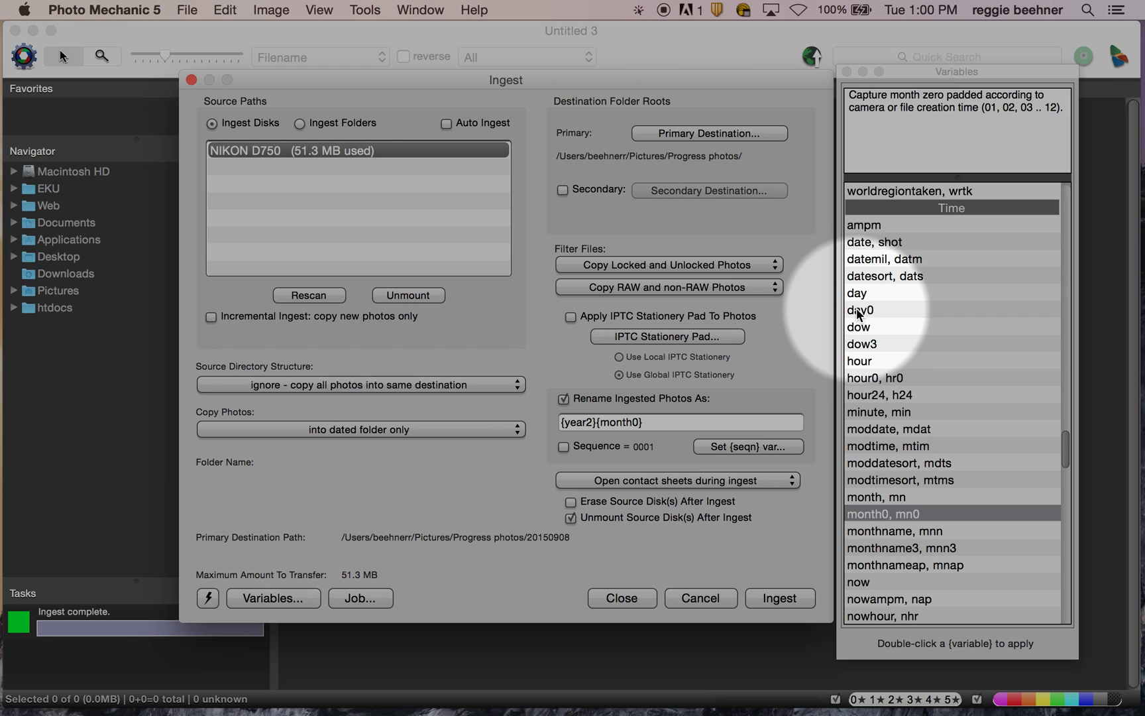
click(860, 310)
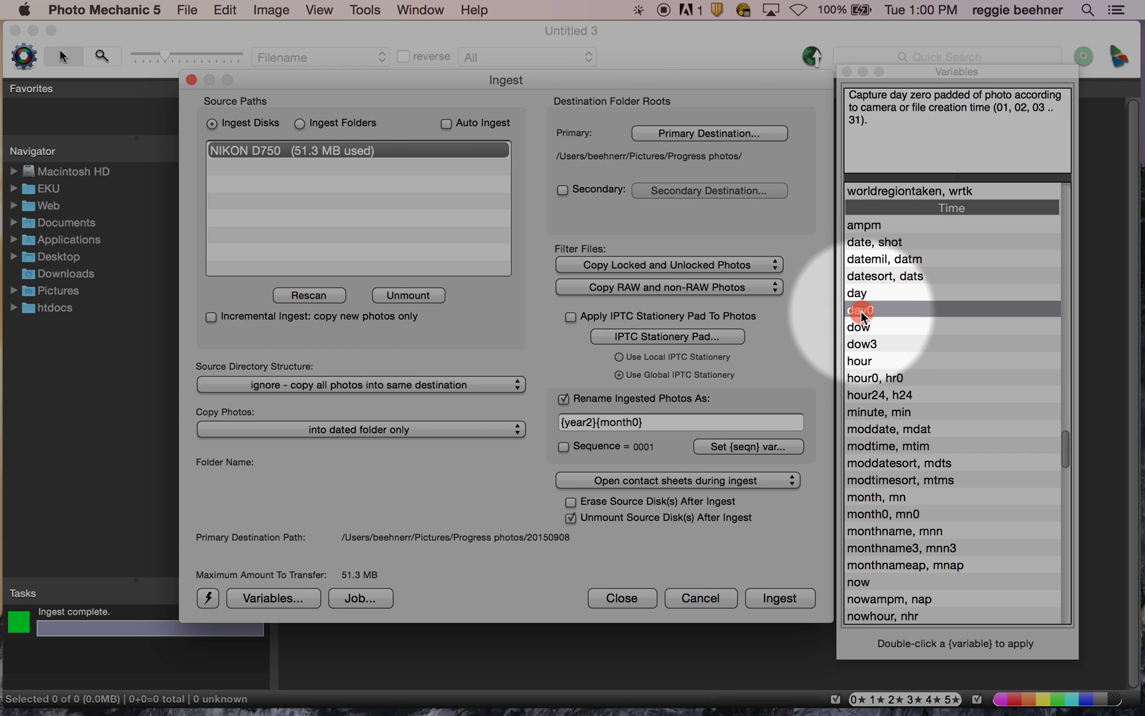
double_click(860, 310)
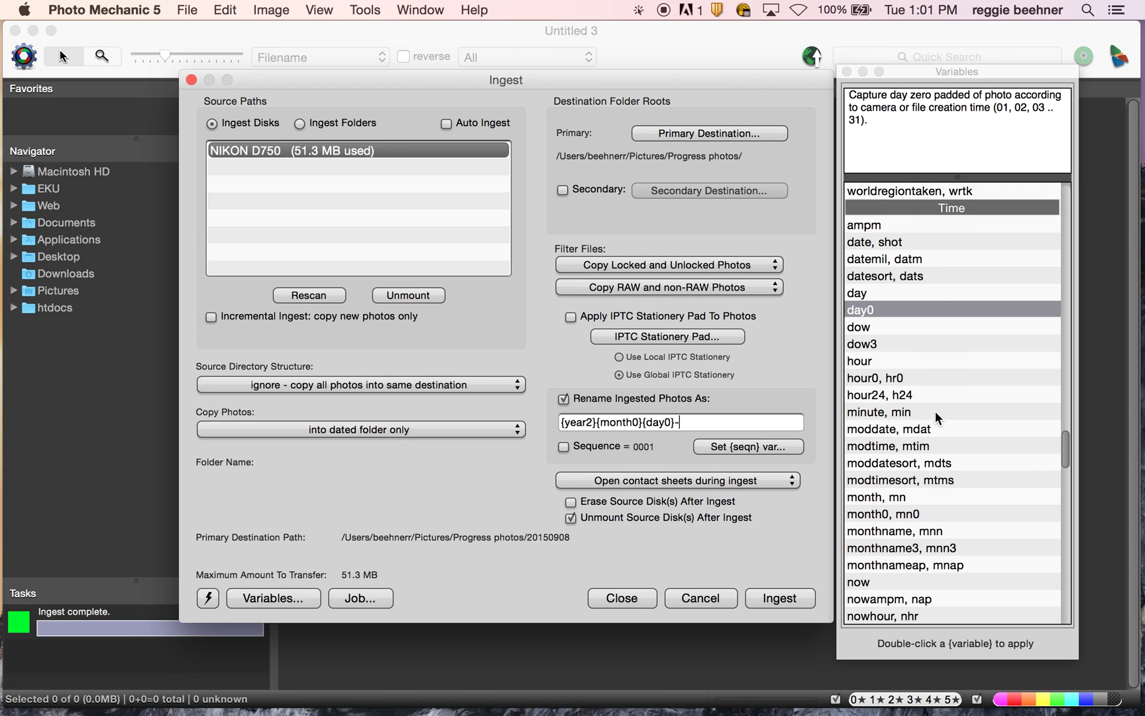
- Extend the rename pattern to {year2}{month0}{day0}-{object}-{photog}-{seqn}, with the sequence starting at 0001
drag(1066, 447, 1061, 402)
key(super+Tab)
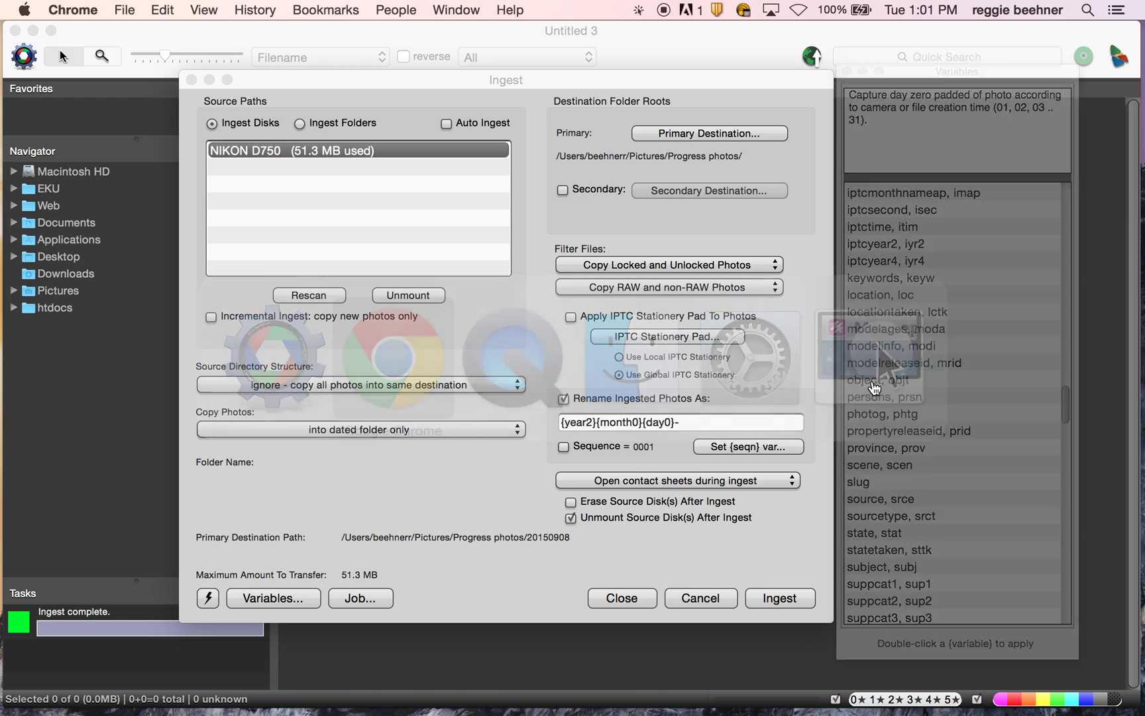
key(super+Tab)
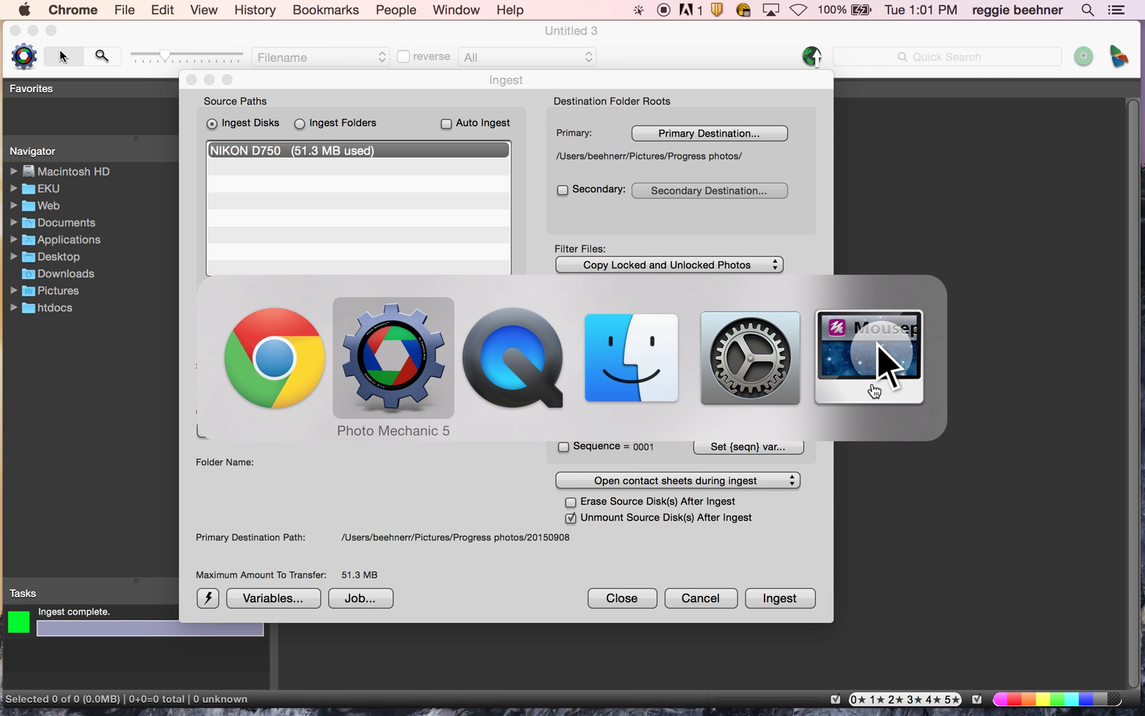
click(424, 358)
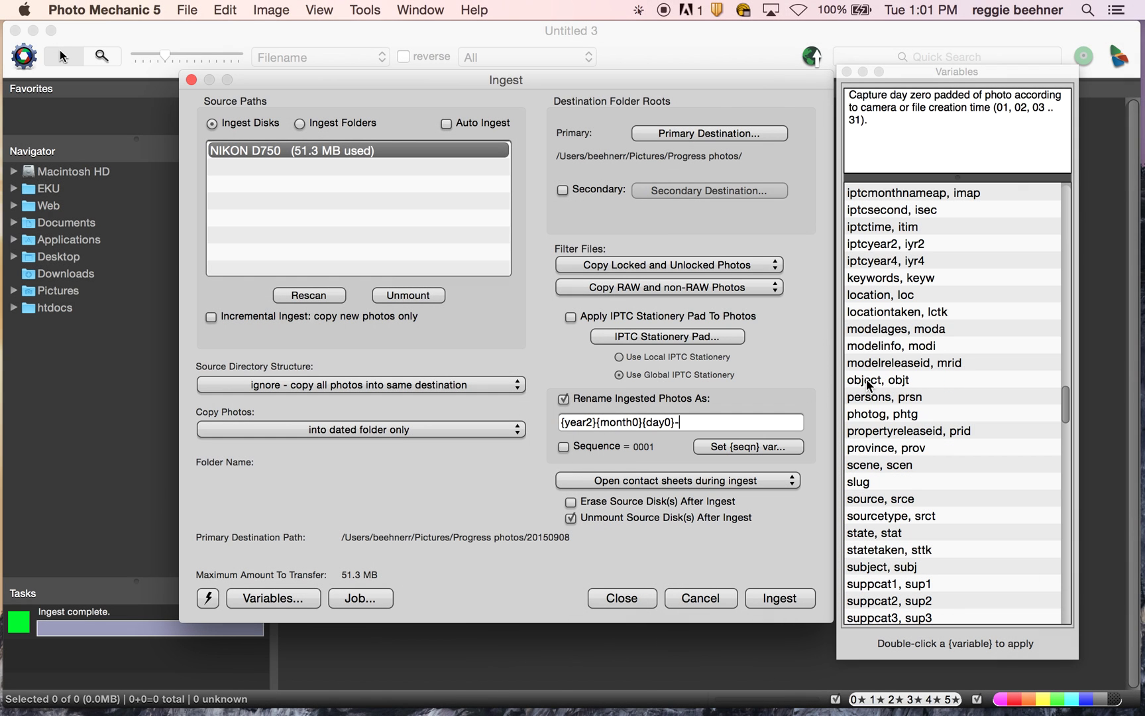
double_click(866, 379)
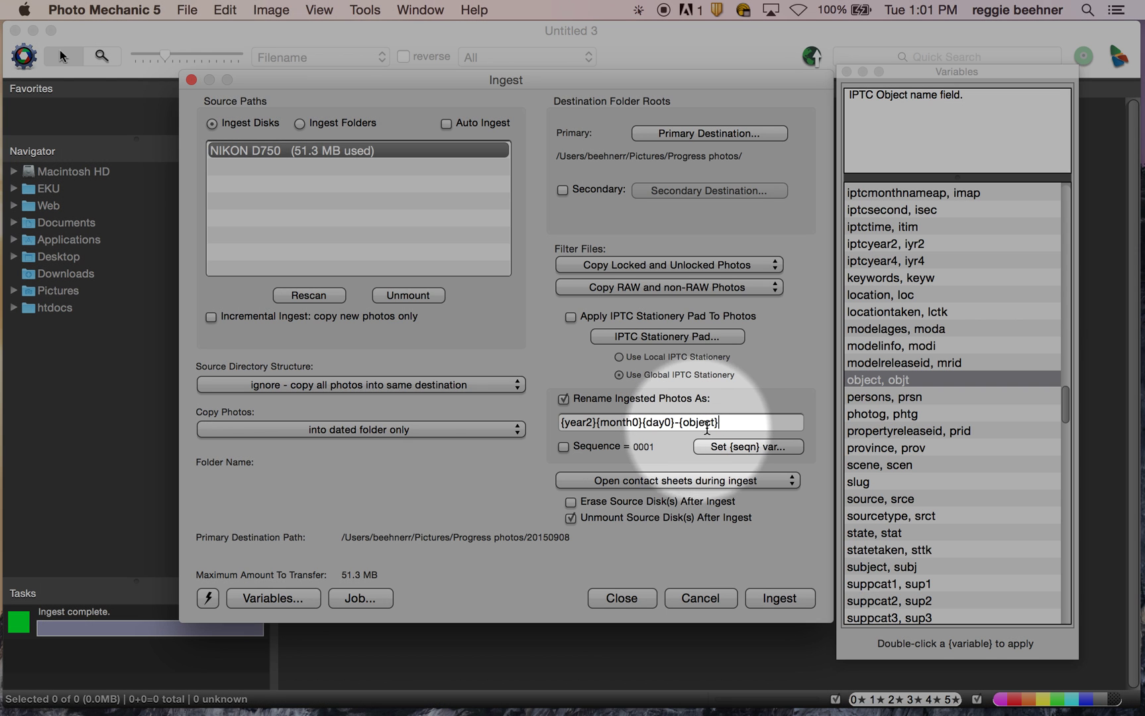
text(-)
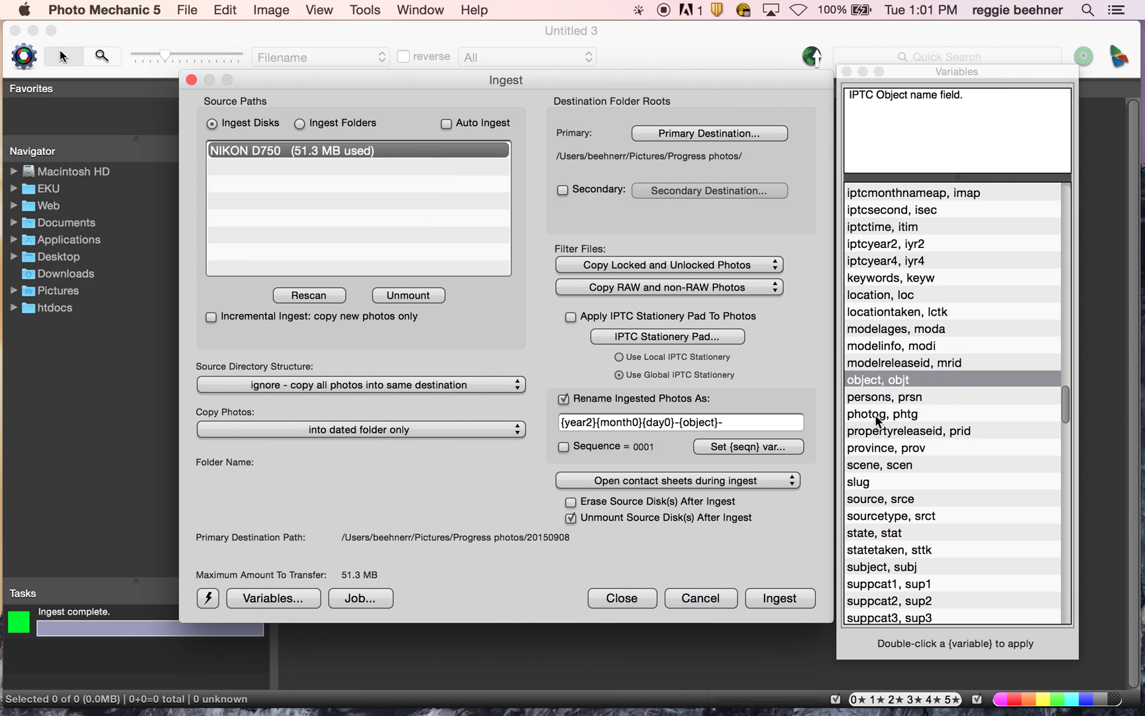
double_click(875, 414)
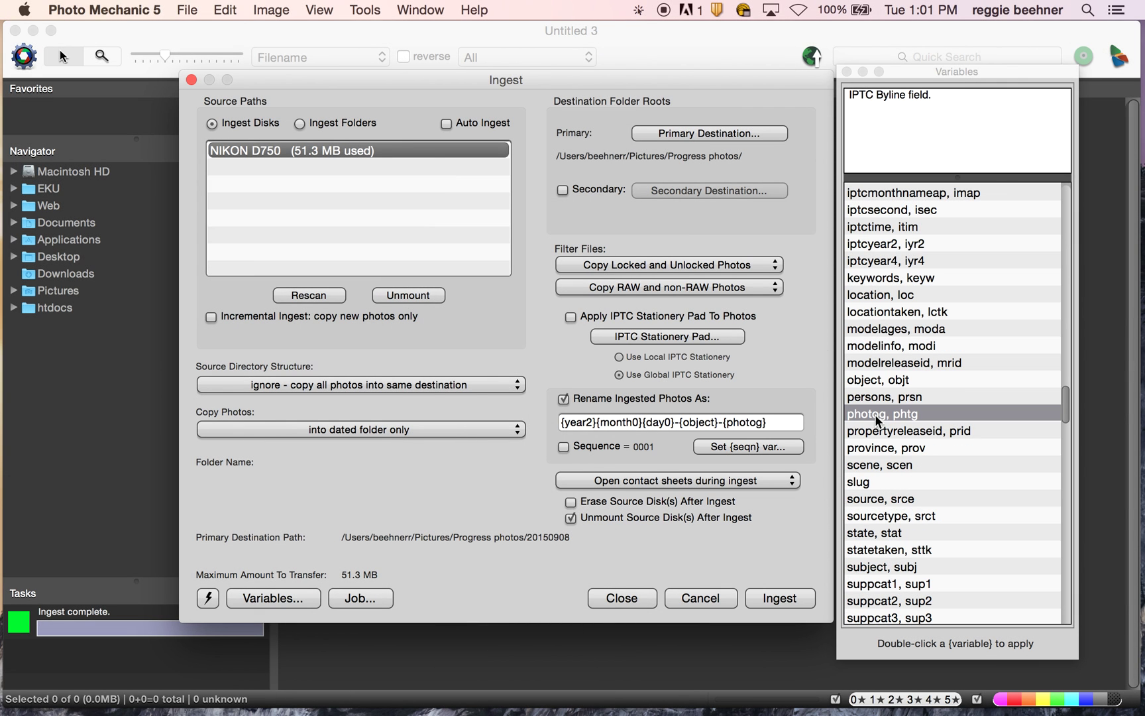
text(-)
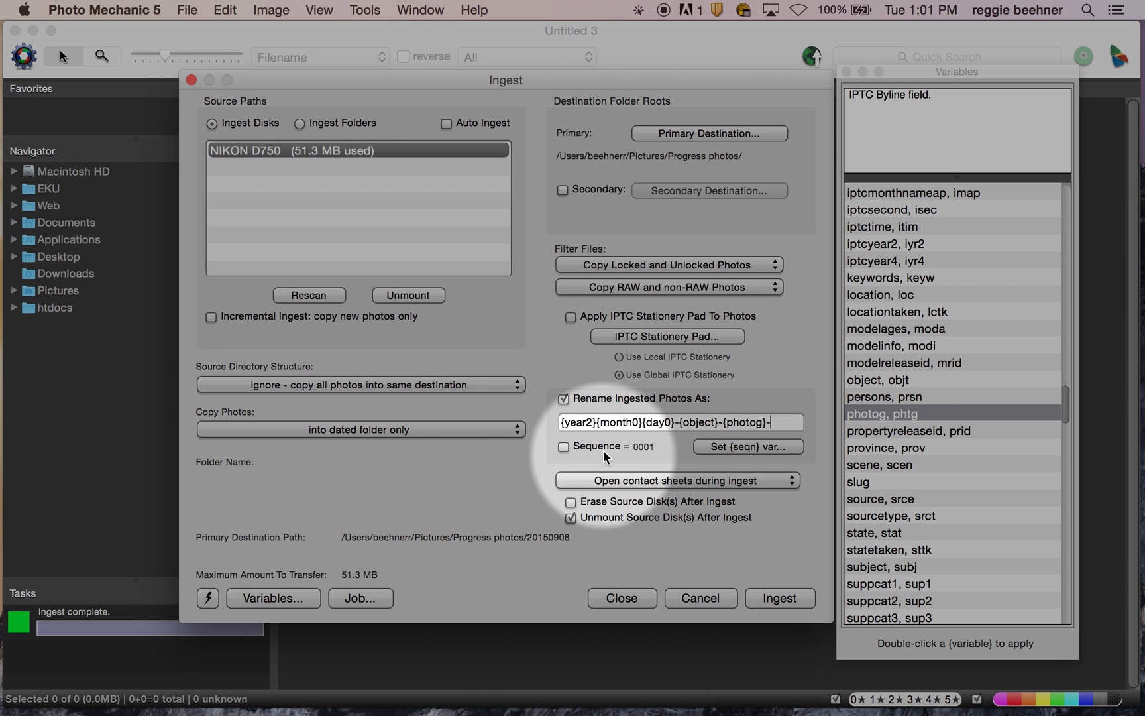
click(563, 447)
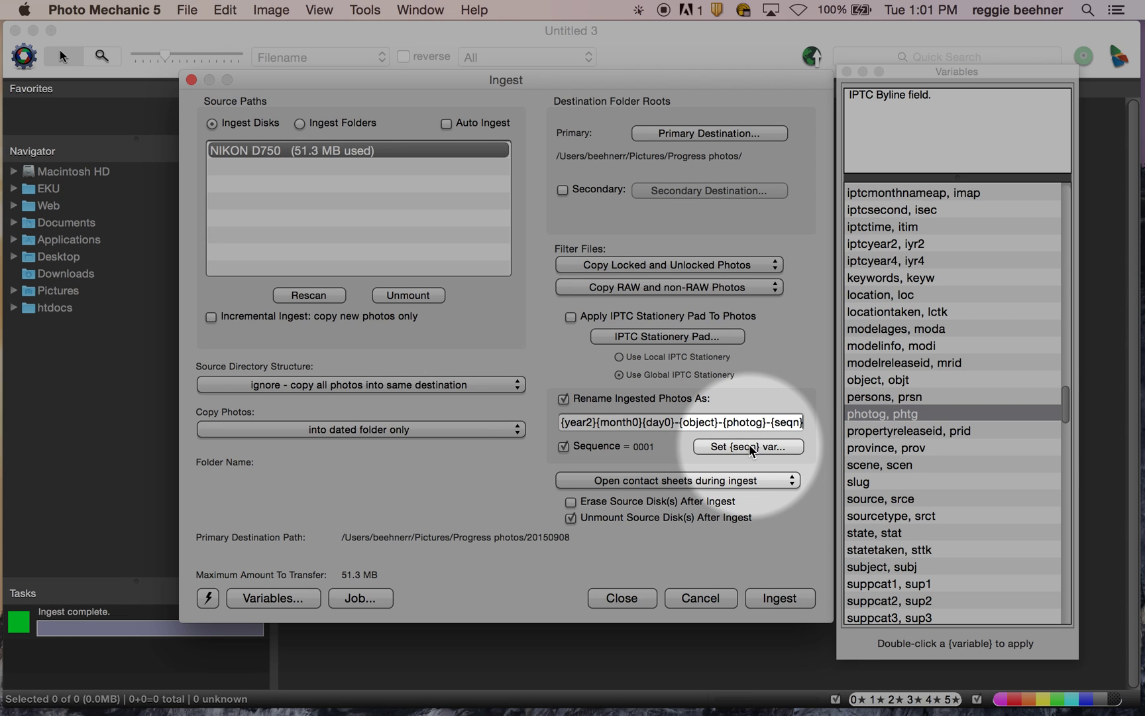
click(750, 447)
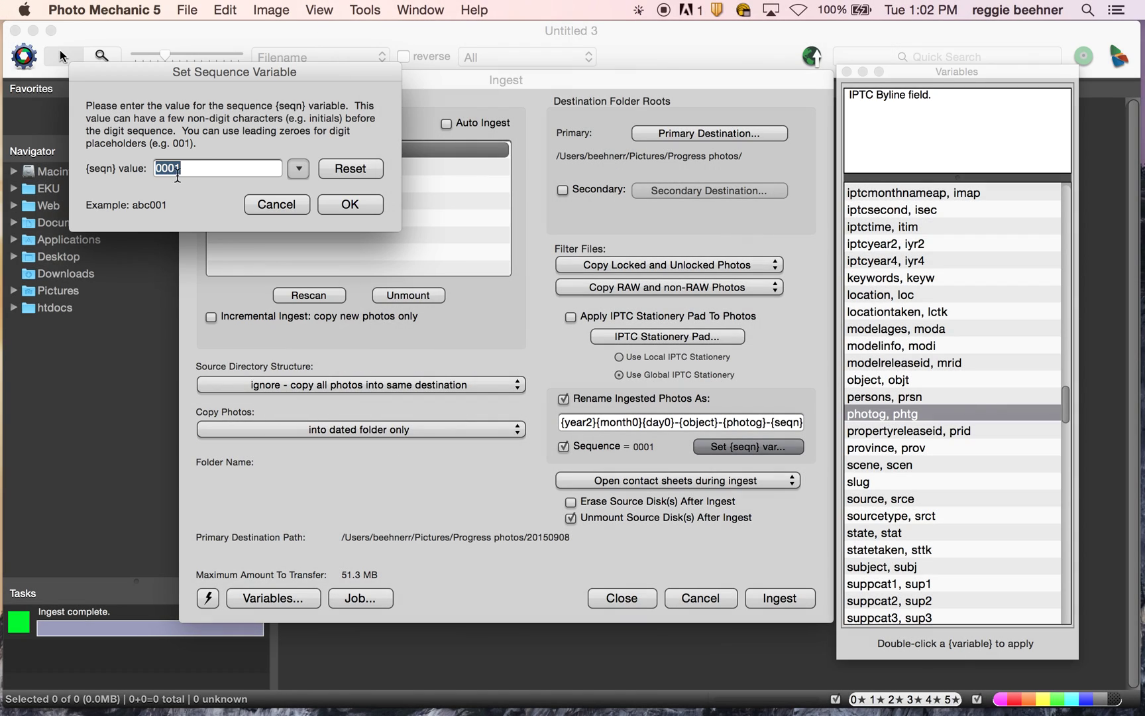
drag(183, 167, 125, 161)
text(0001)
click(344, 203)
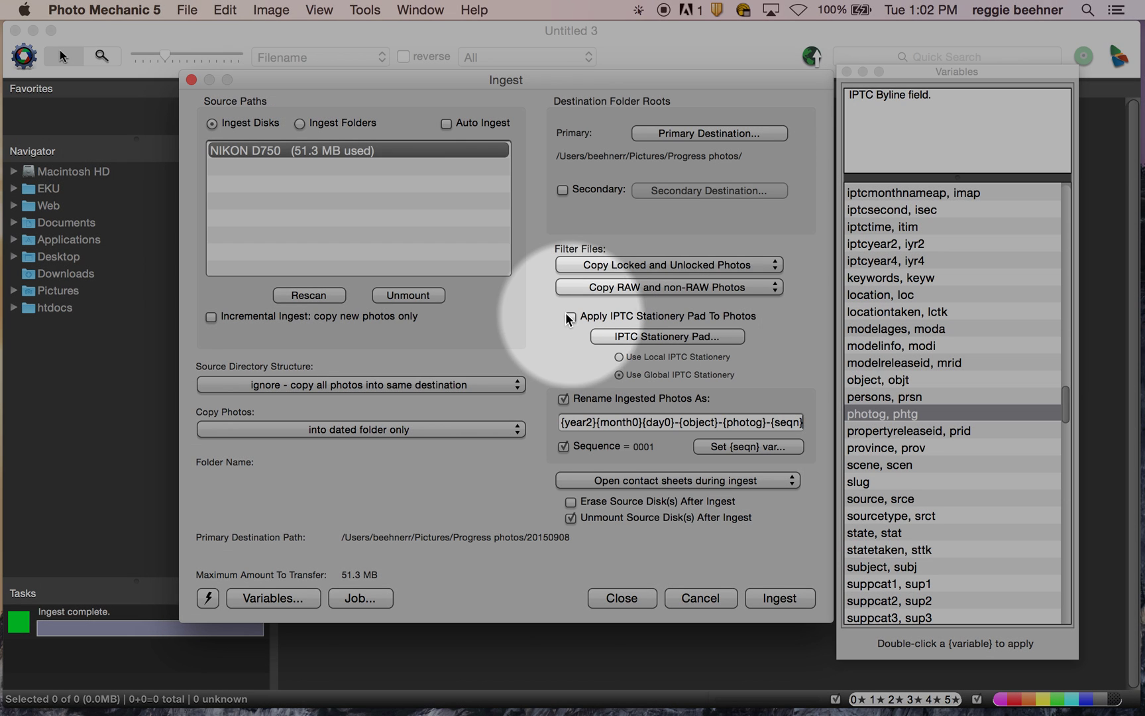
- Enable Apply IPTC Stationery Pad To Photos and open the pad with Description/Caption checked
click(569, 316)
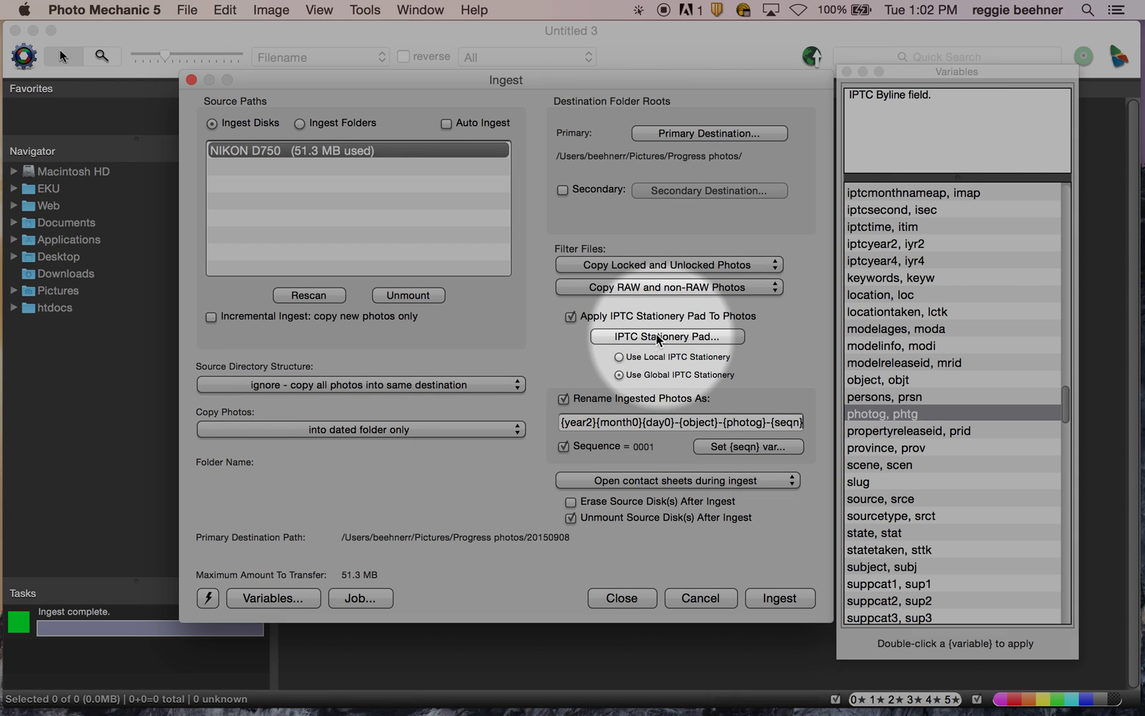
click(656, 337)
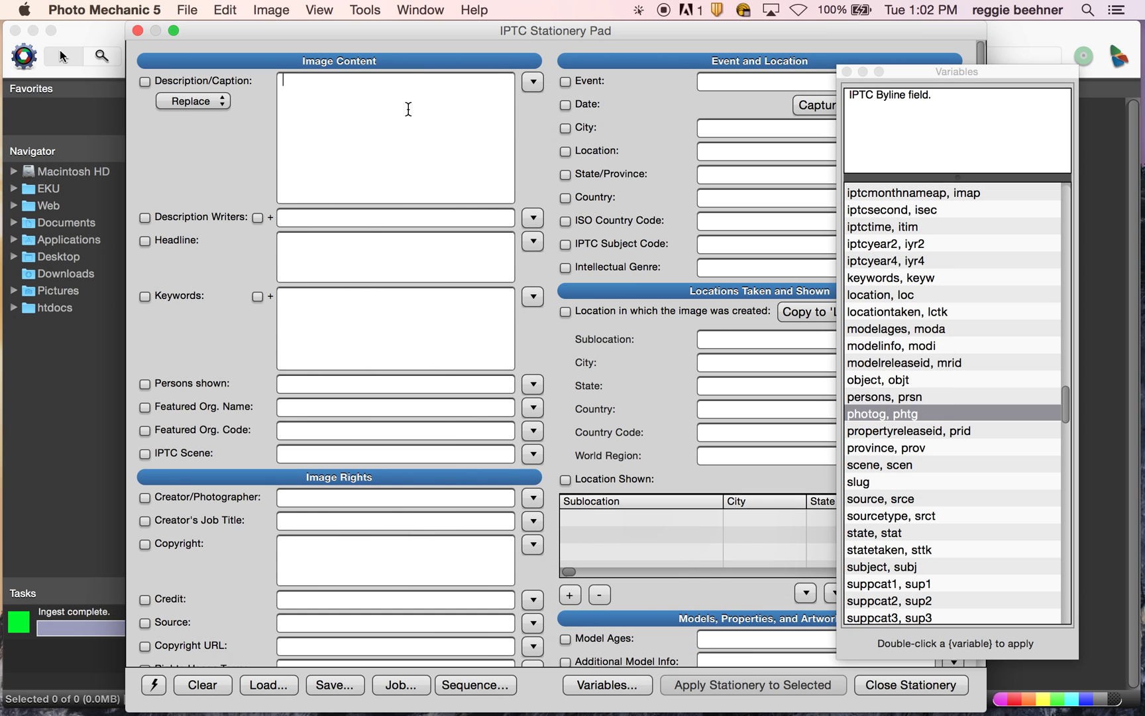
scroll(675, 347, down, 2)
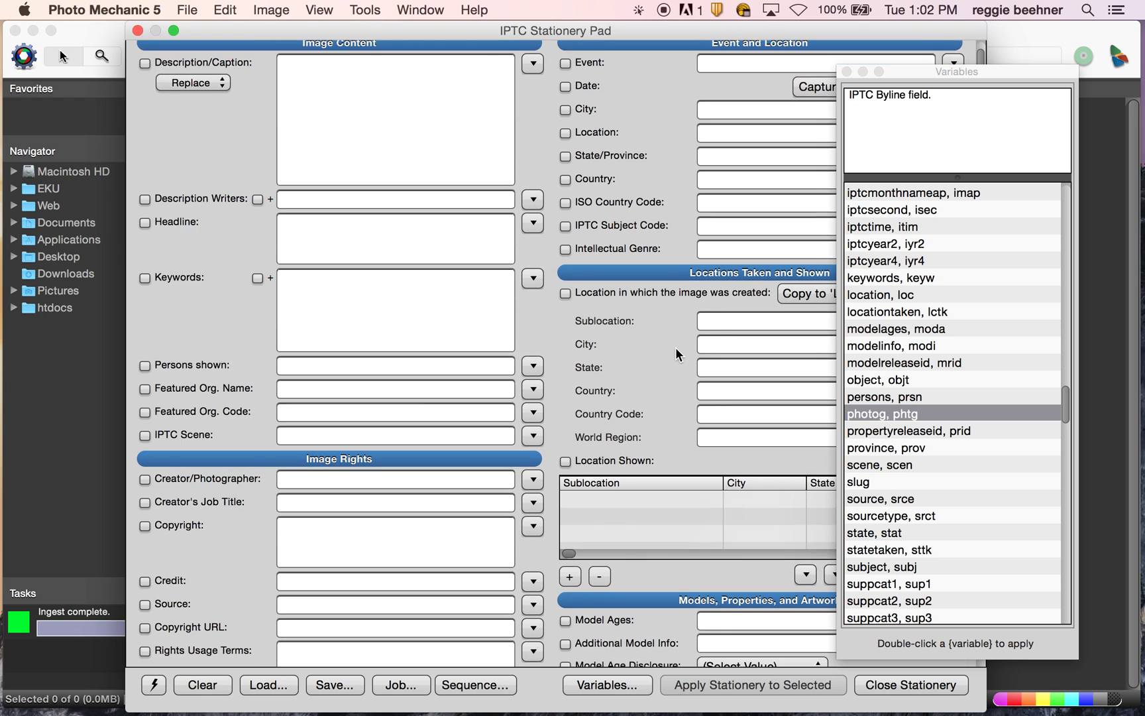
click(846, 73)
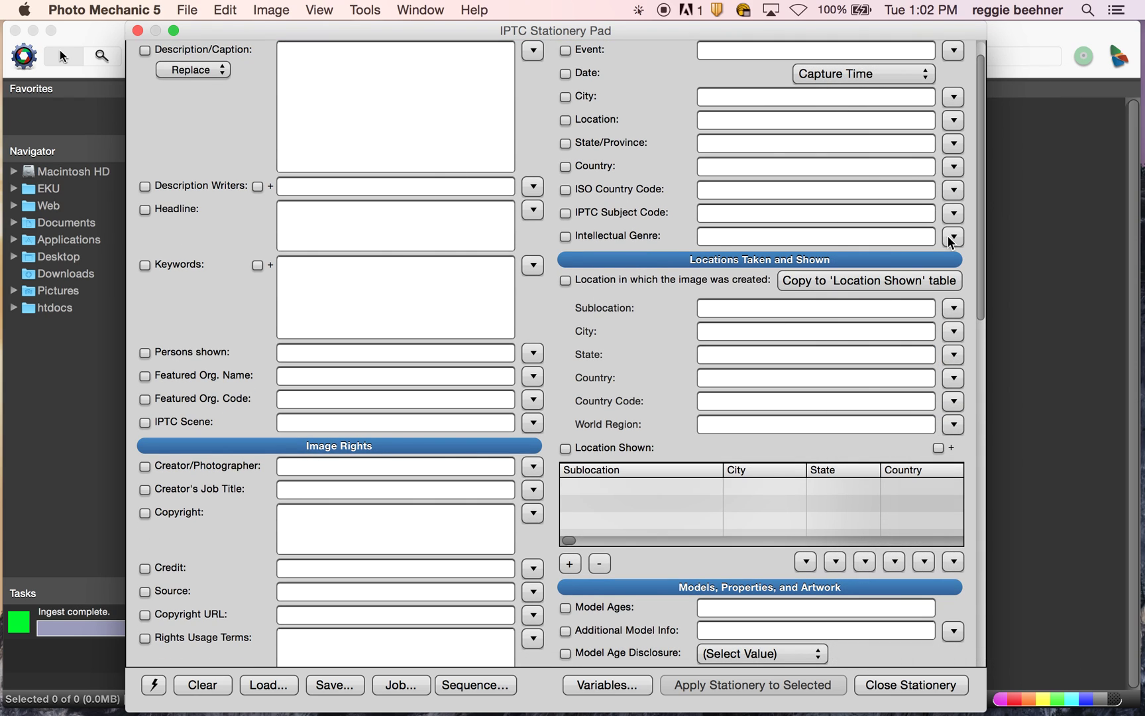
scroll(980, 118, up, 2)
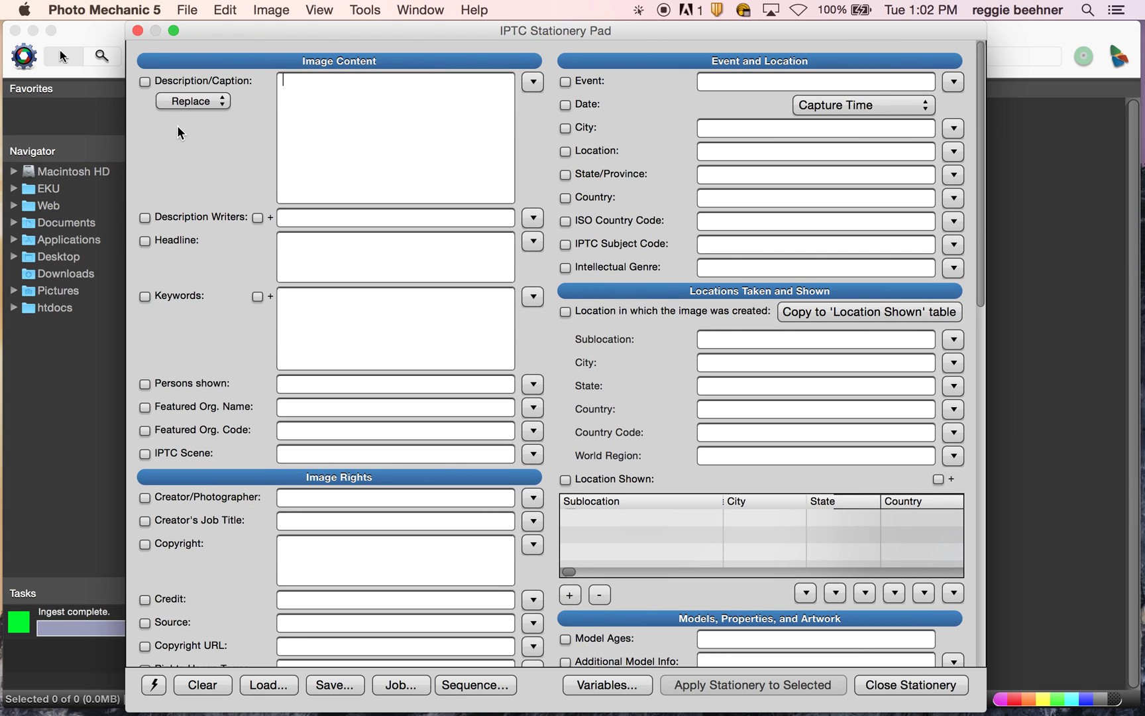
click(145, 82)
- Caption the Sept. 9, 2015 SGA parking meeting in Powell; add keywords SGA, 2015, parking, meeting
text(SGA meeting in Powell)
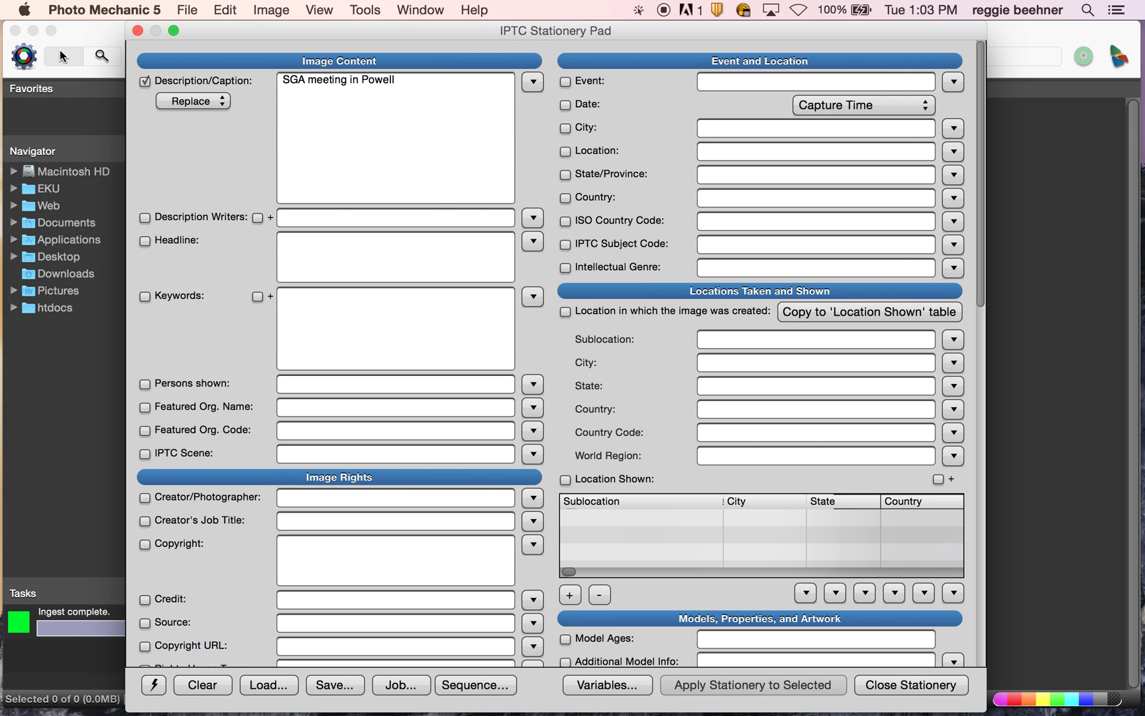
text( on Sept. 9, 2015, where they discussed )
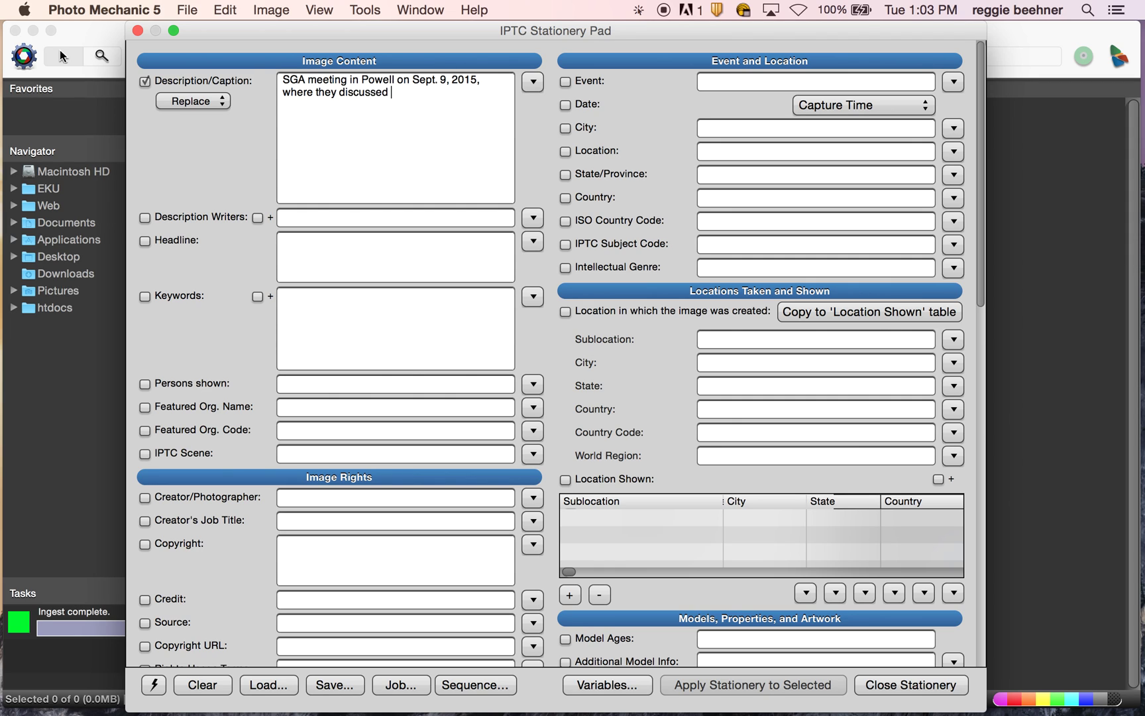
text(parking problems on campus.)
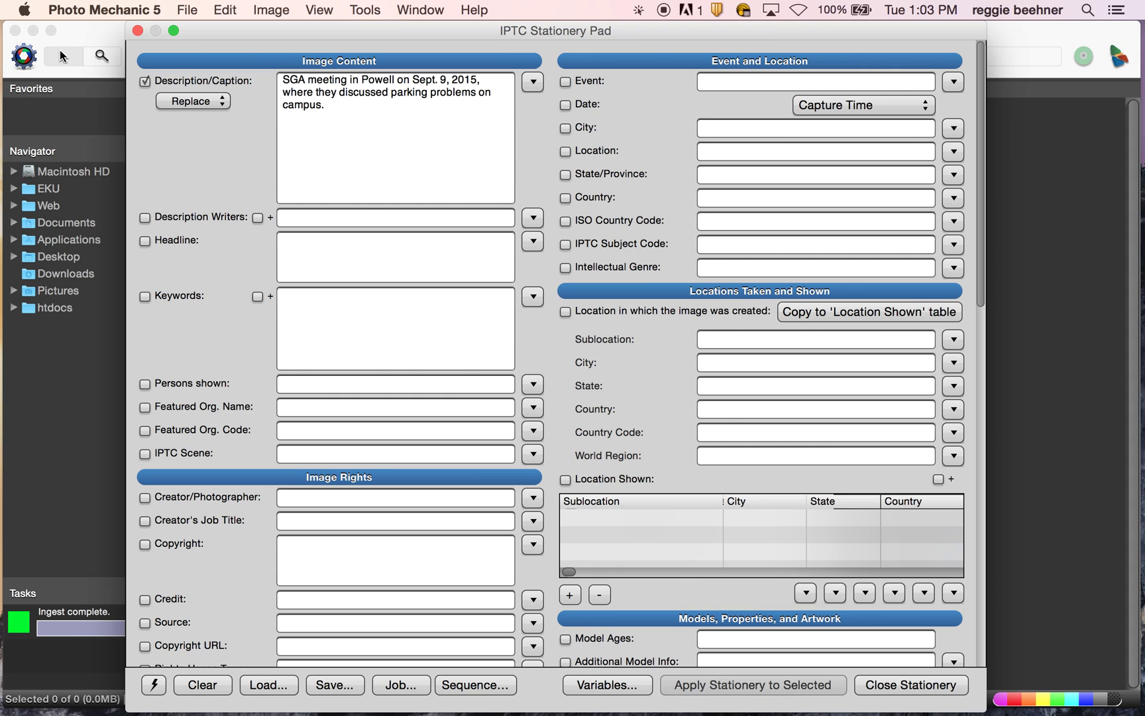
click(328, 110)
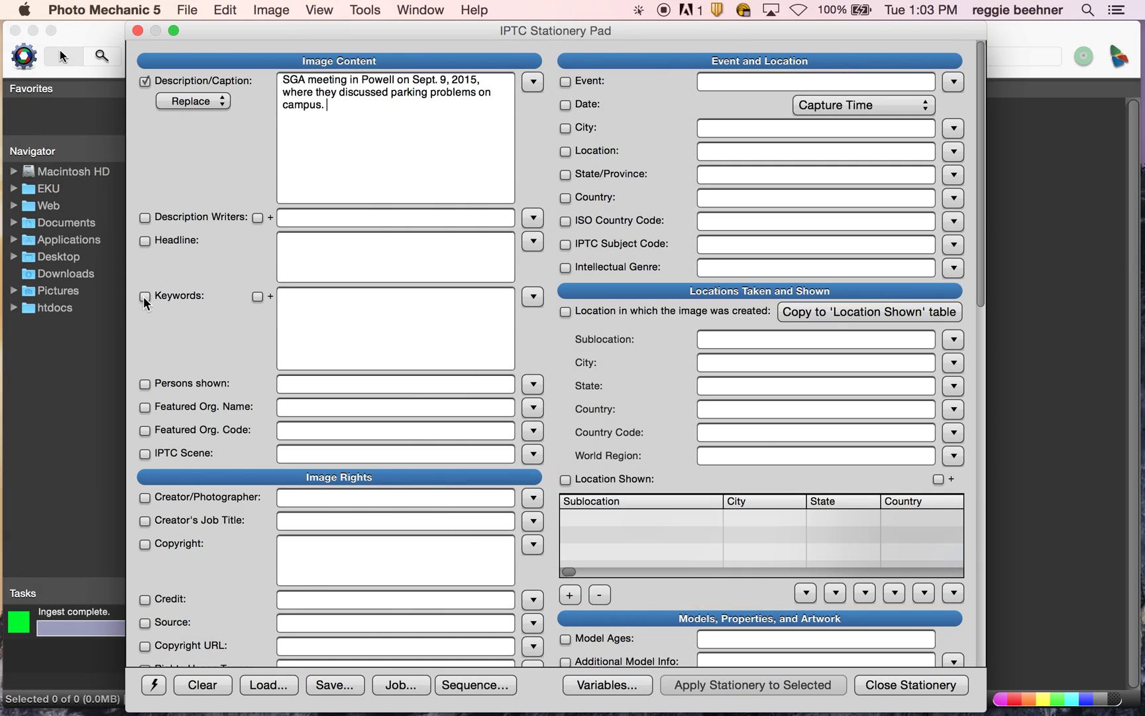
click(144, 296)
click(290, 322)
text(SGA, 2015, parking, meeting)
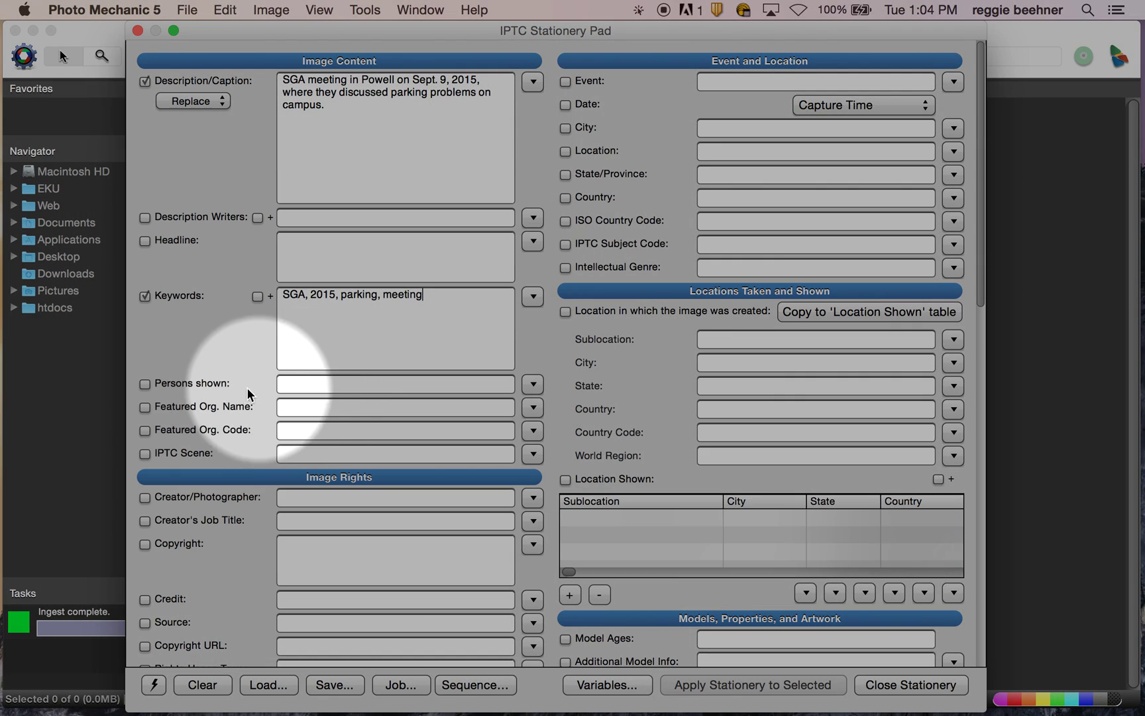
scroll(233, 416, down, 3)
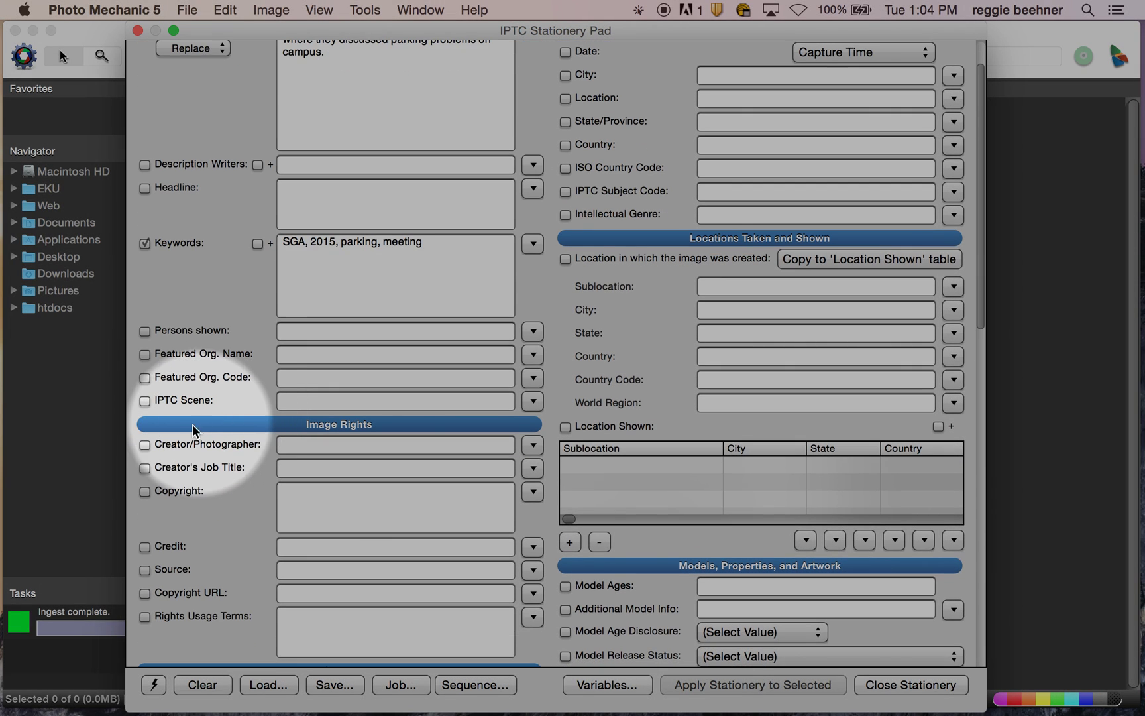
- Enable Creator/Photographer, Copyright and Credit, filling in the photographer's name
click(144, 445)
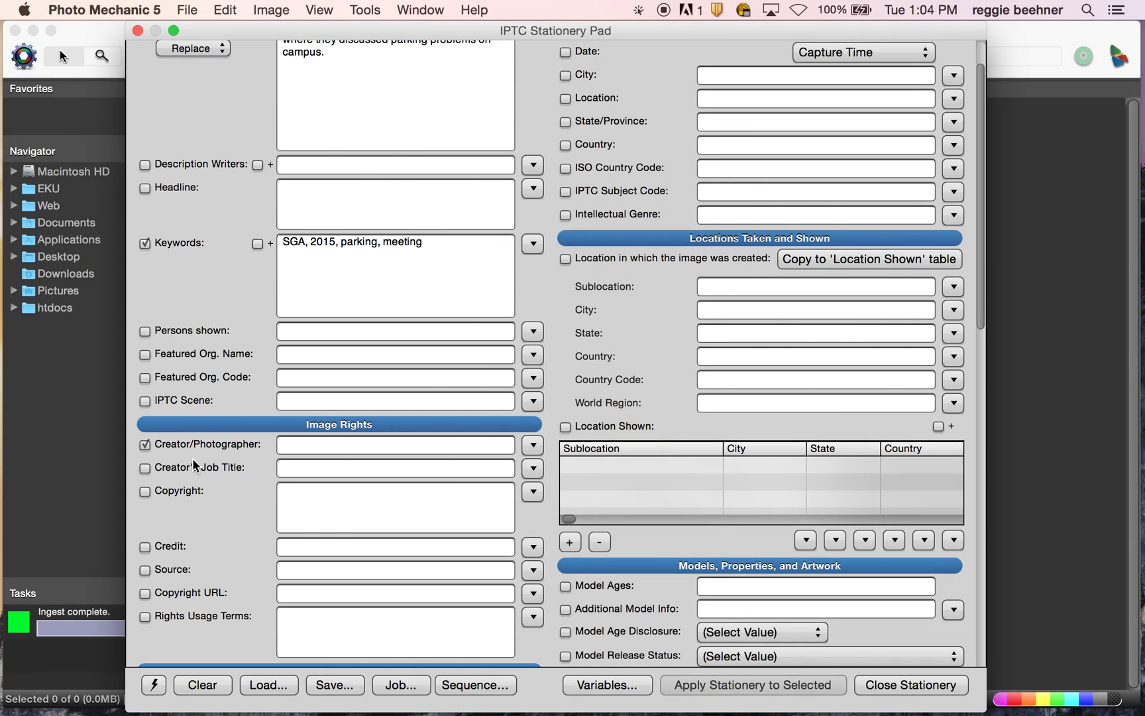
click(307, 449)
text(Reggie Beehner)
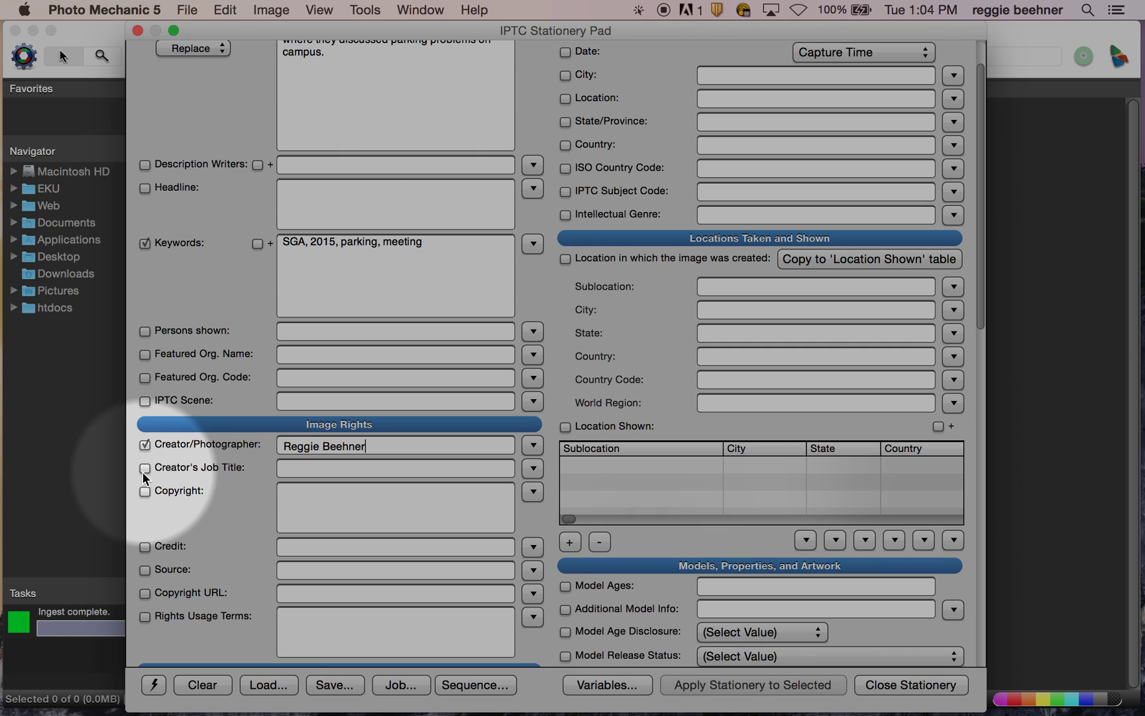
click(145, 492)
click(302, 506)
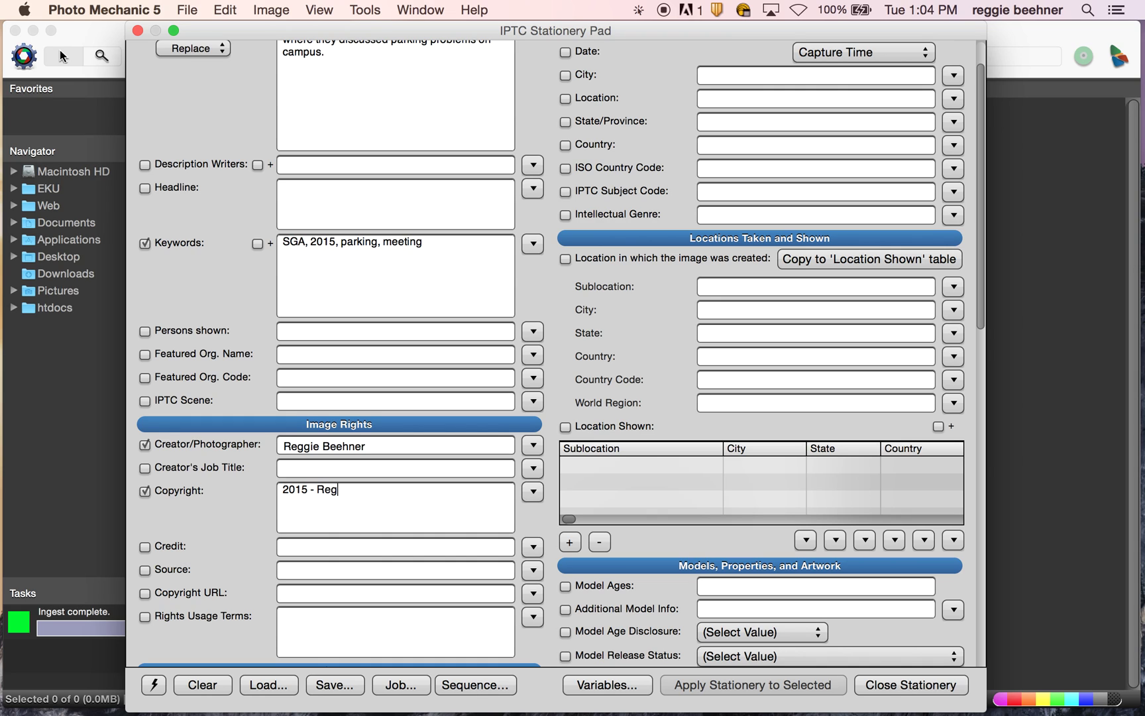
click(144, 547)
click(296, 552)
text(Reggie Beehner)
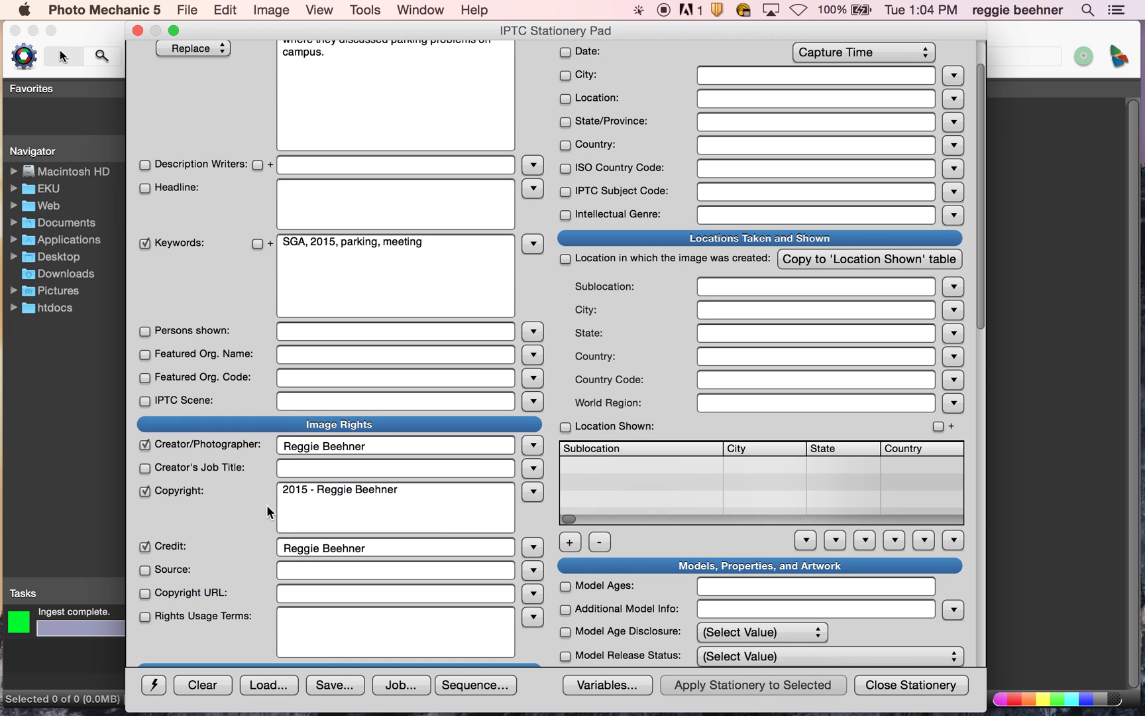
- Enable Title/Object Name and enter the title SGAmeeting
scroll(255, 515, down, 2)
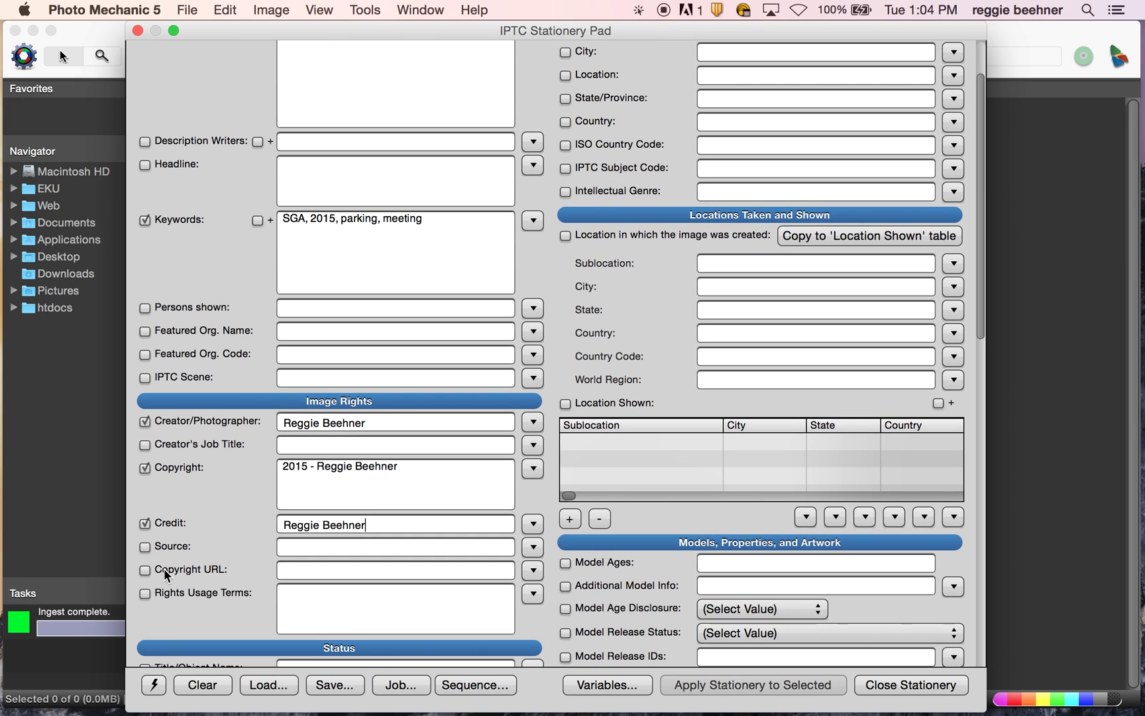
scroll(186, 571, down, 5)
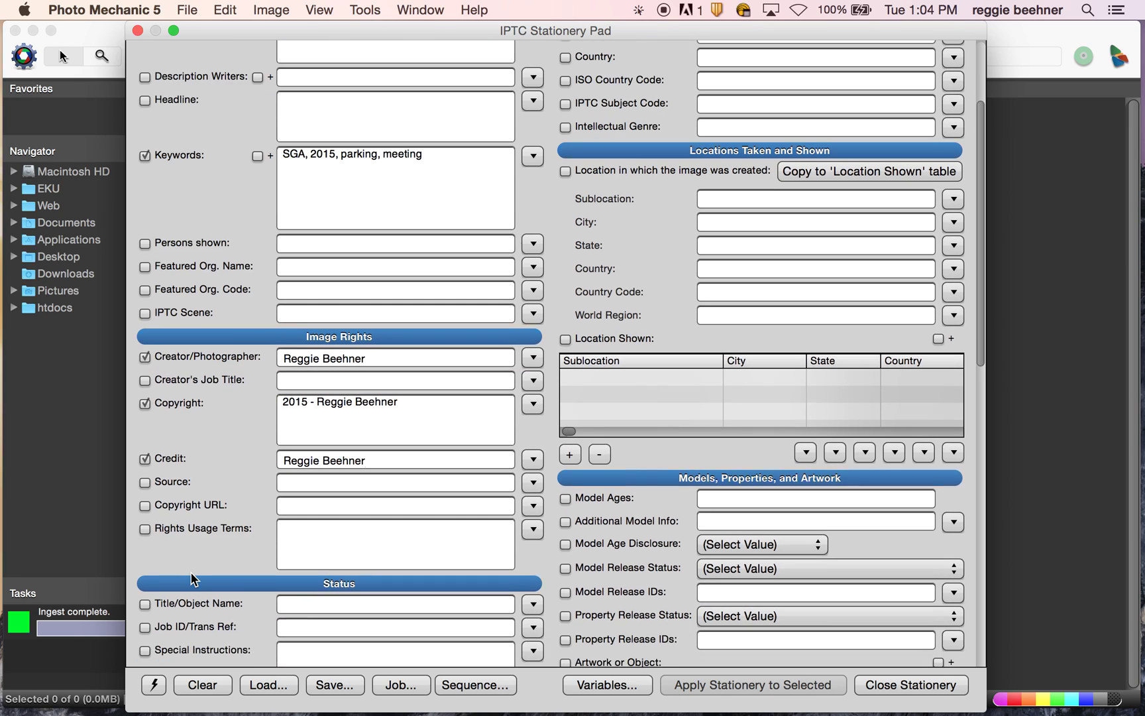
scroll(192, 578, down, 2)
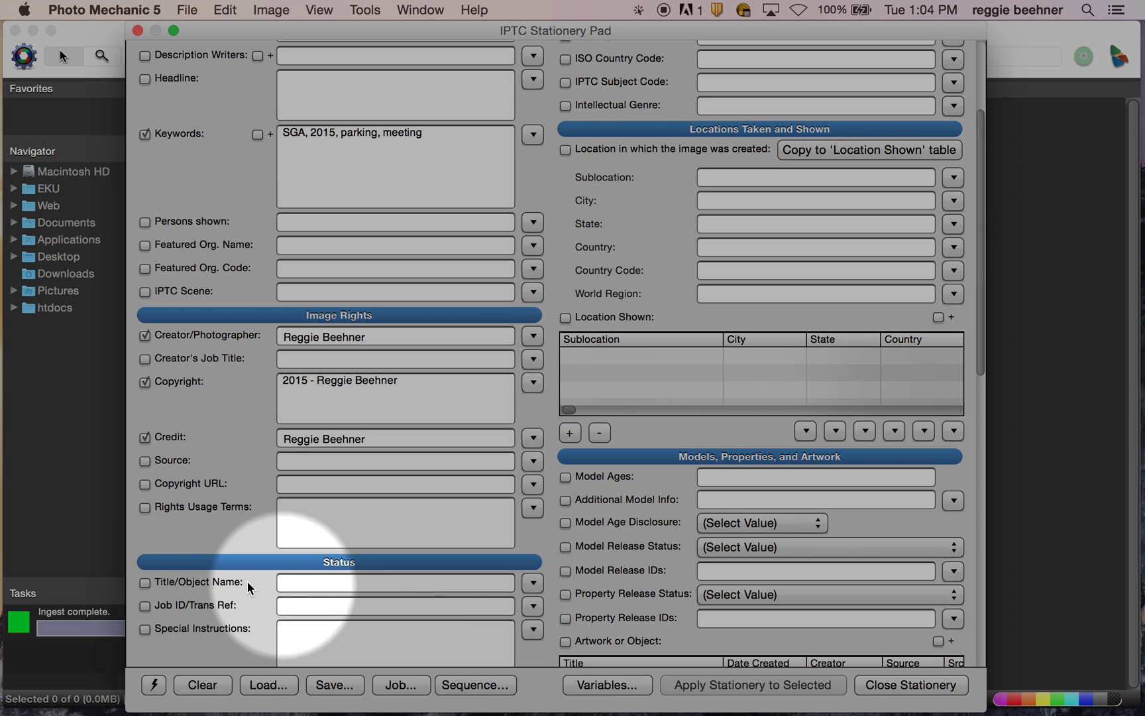
click(144, 582)
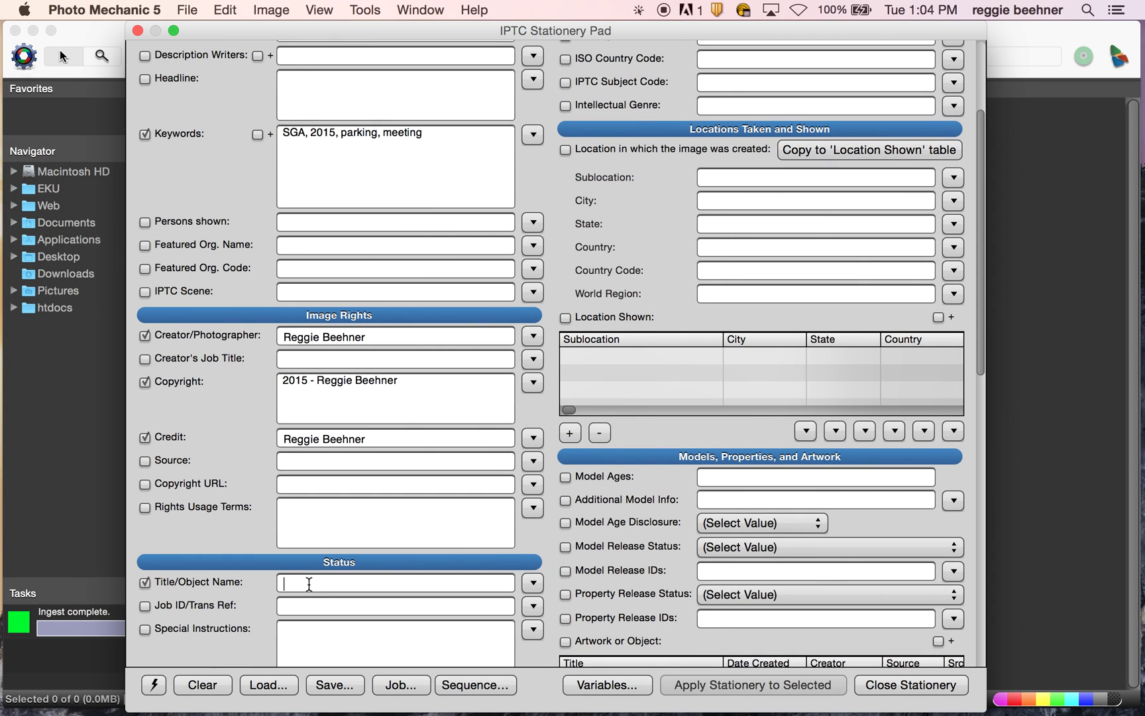
text(SGAmeeting)
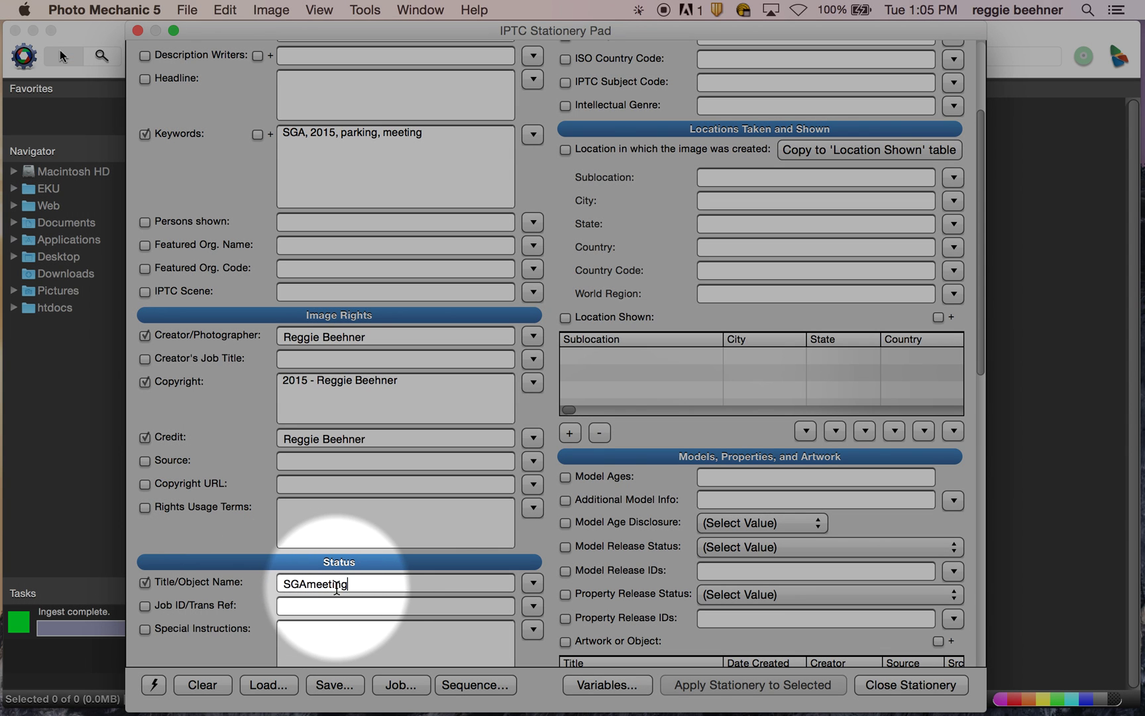
click(306, 584)
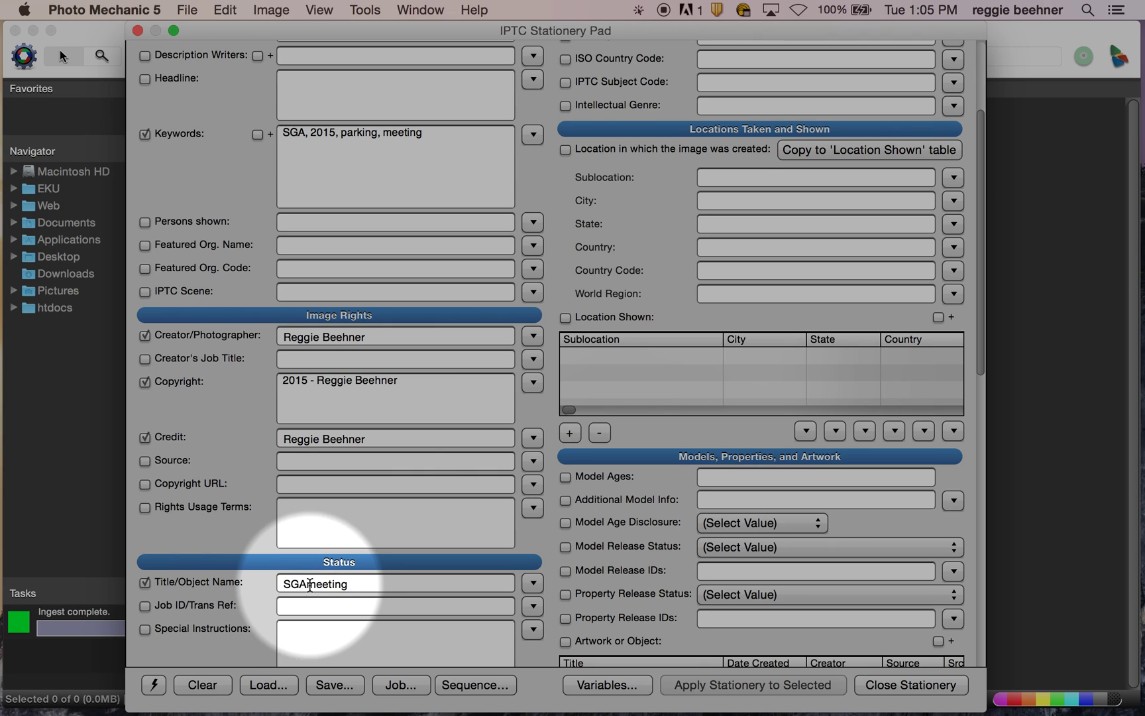
click(308, 585)
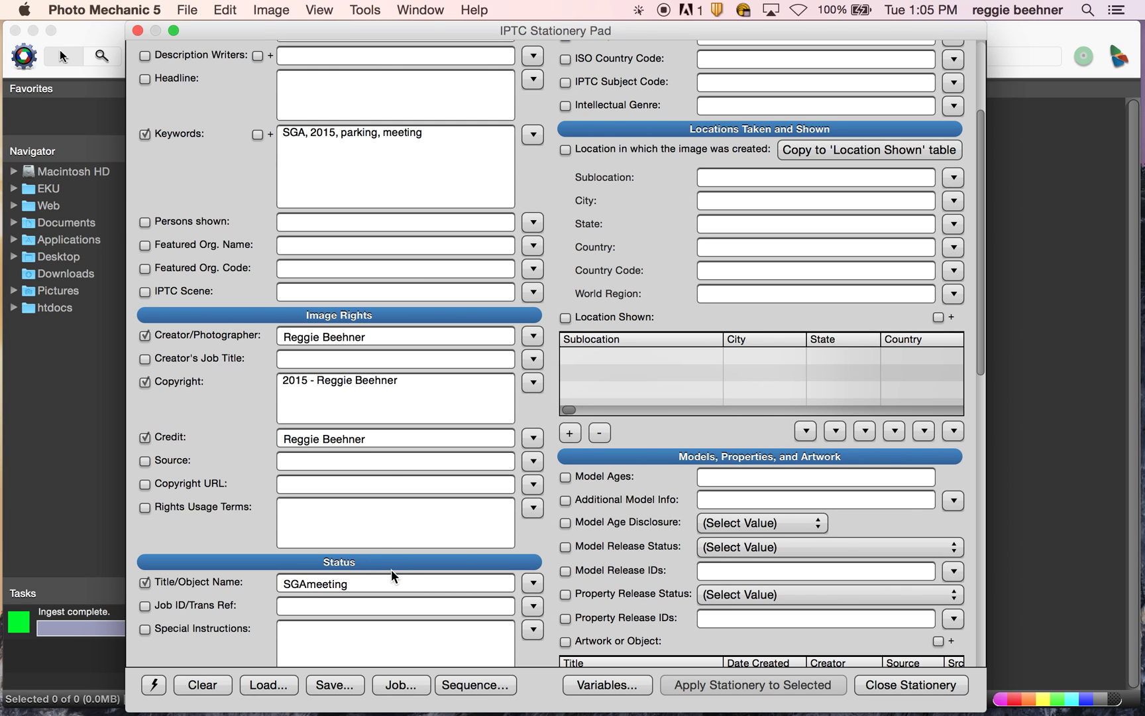
- Enable the stationery's Date field so it uses each photo's capture time
scroll(869, 489, down, 1)
drag(977, 329, 986, 563)
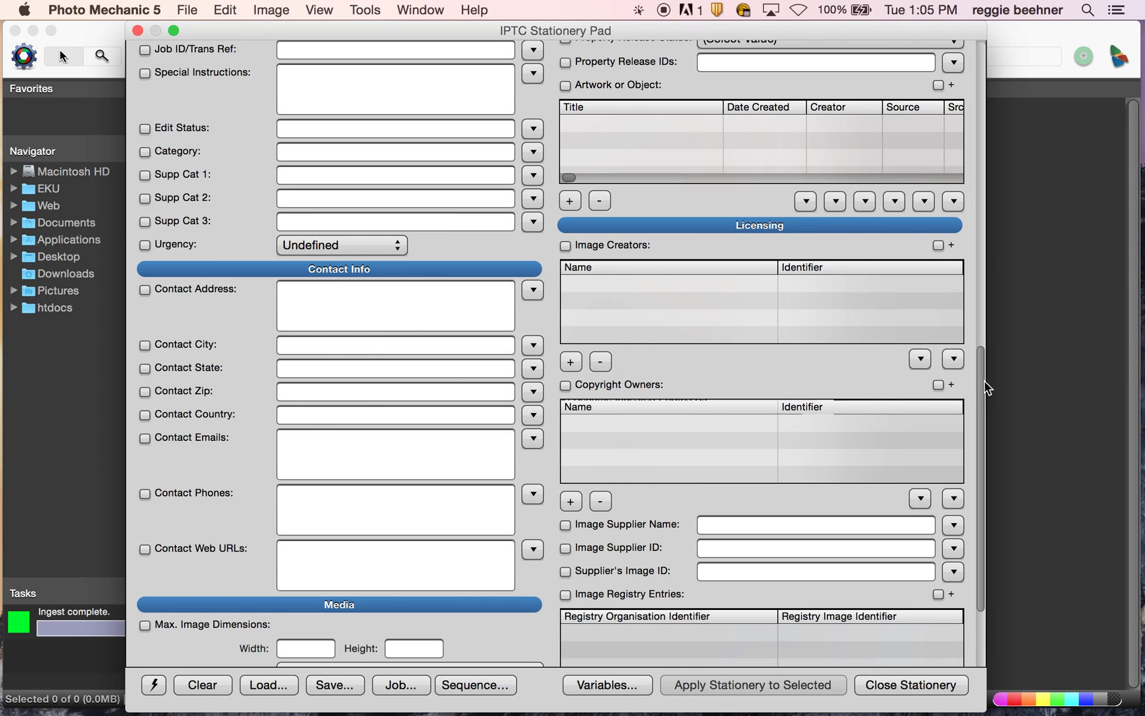
drag(986, 383, 1003, 22)
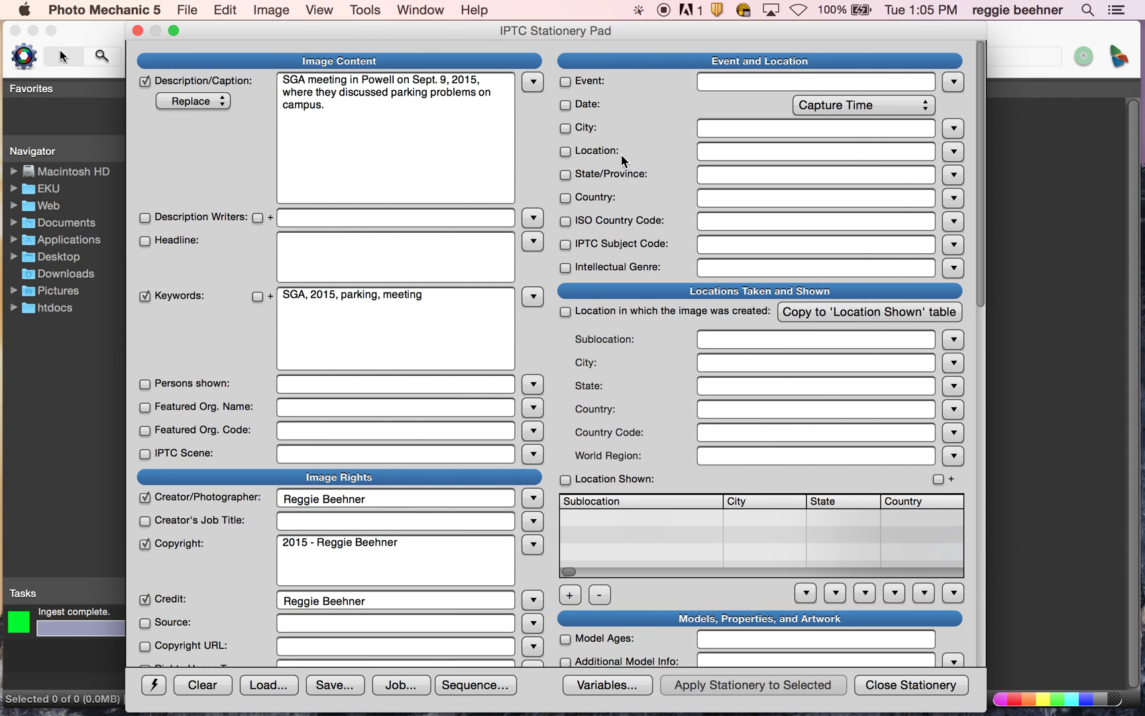
click(586, 106)
drag(983, 170, 984, 80)
click(888, 687)
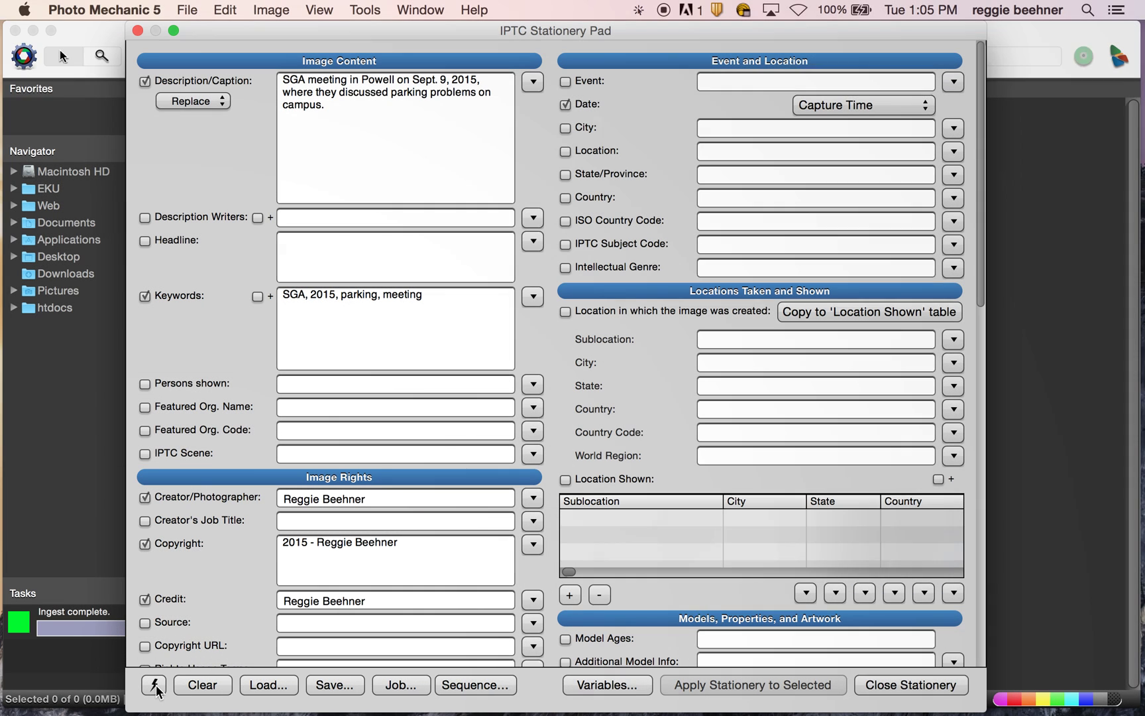
- Save the stationery as snapshot 'Demonstration for screencast' and check it appears in the snapshot list
click(155, 686)
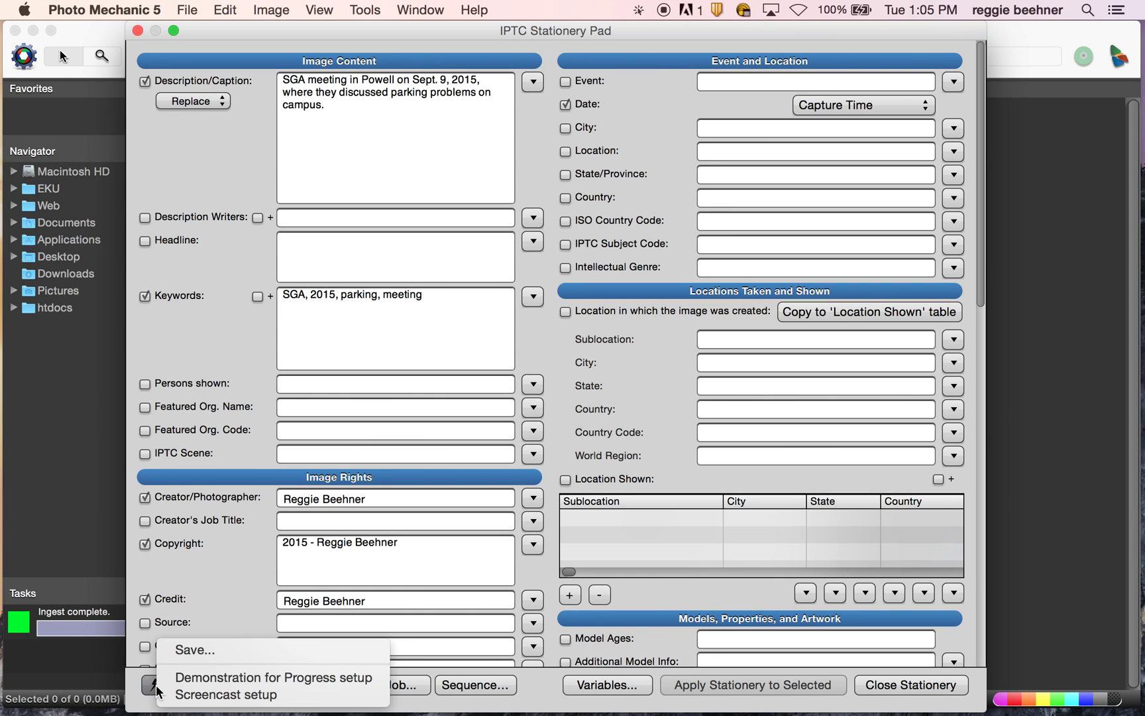
click(189, 649)
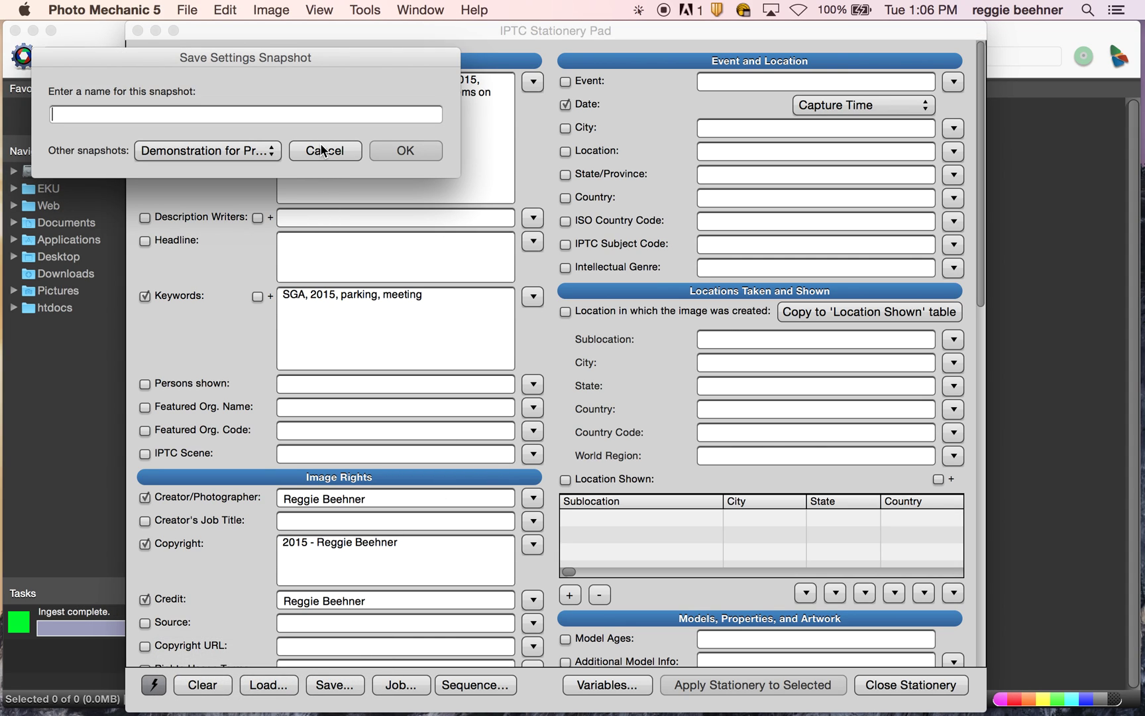
text(D)
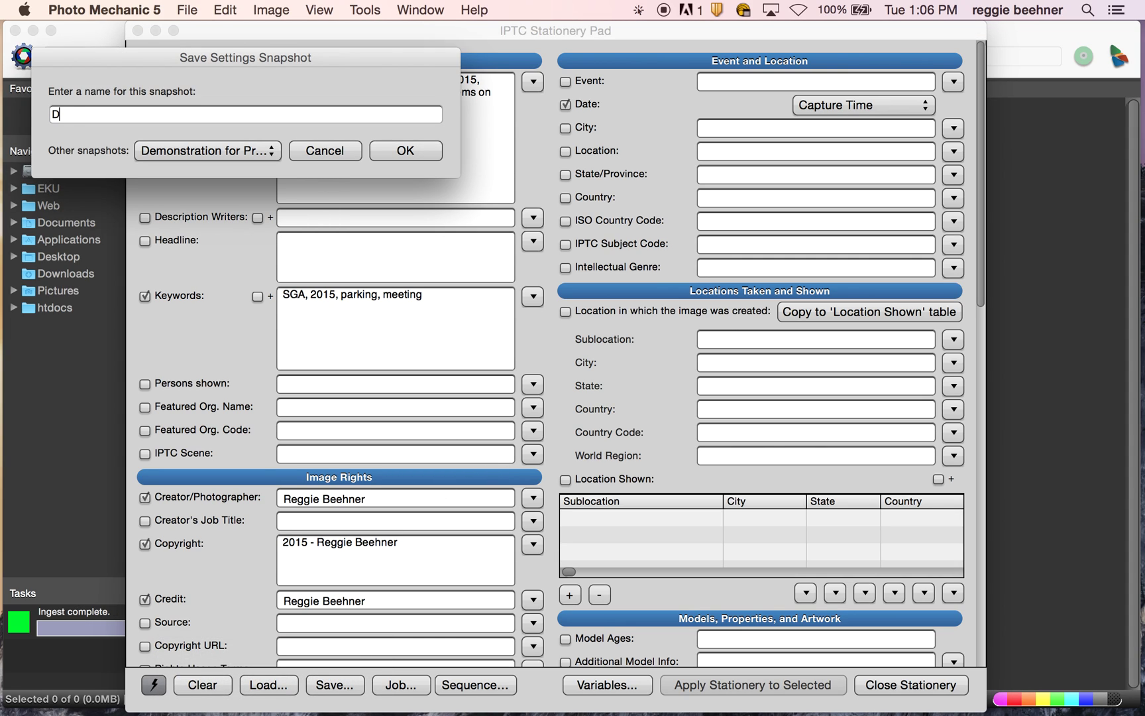
text(me)
key(BackSpace)
key(BackSpace)
text(emonstration for screencast)
key(Return)
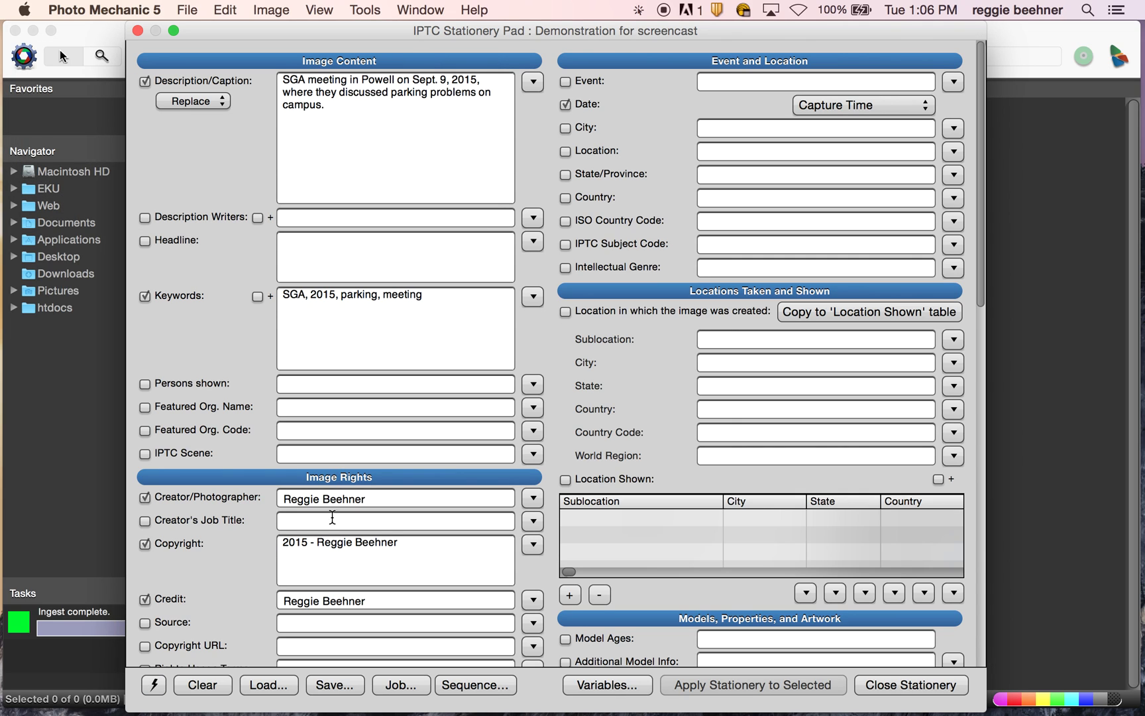
click(157, 687)
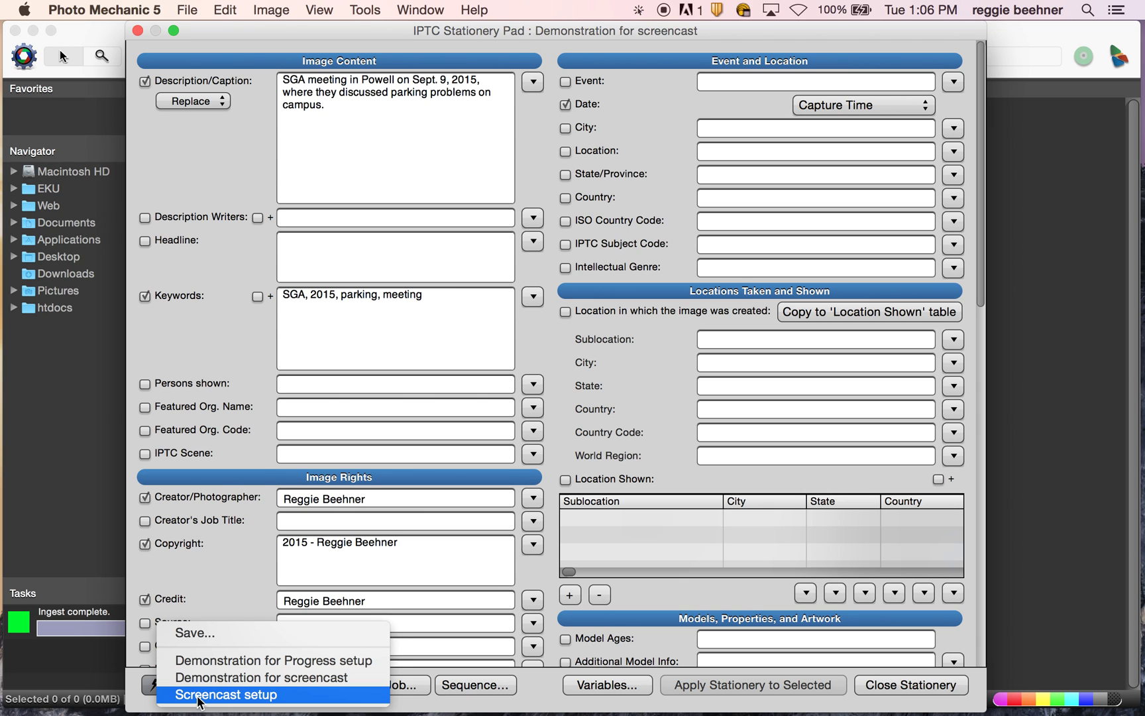
- Load the Progress and Screencast setup snapshots, then reload 'Demonstration for screencast' and close the pad
click(212, 660)
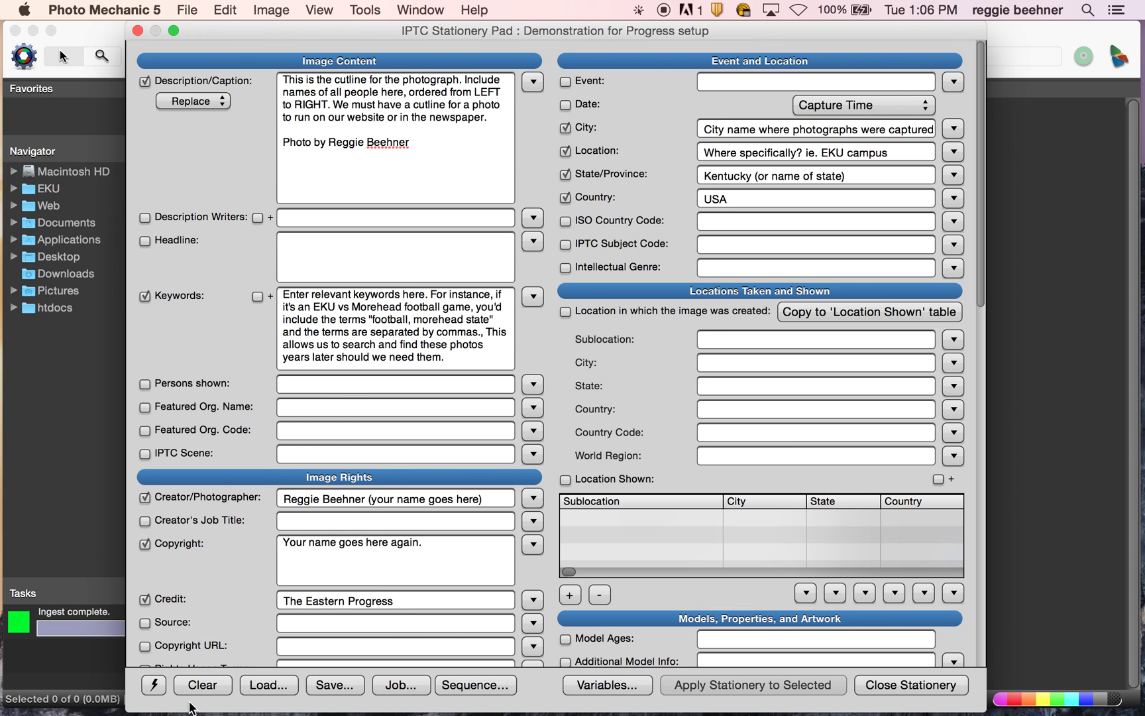
click(157, 687)
click(187, 704)
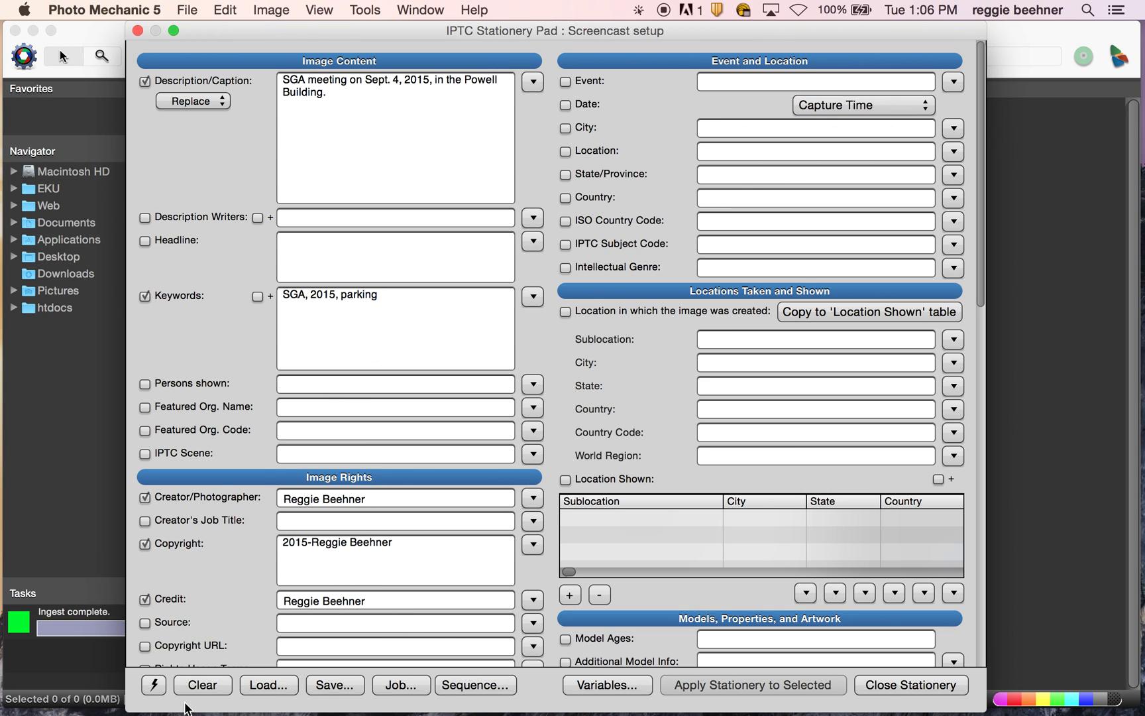
click(157, 686)
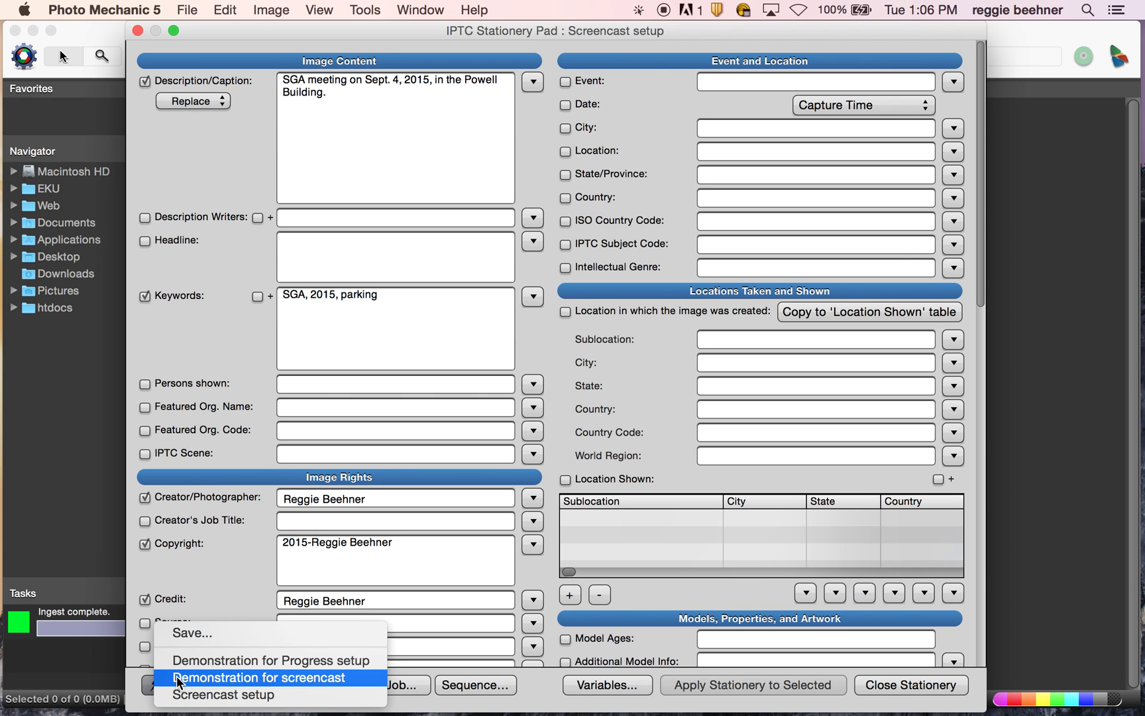
click(179, 678)
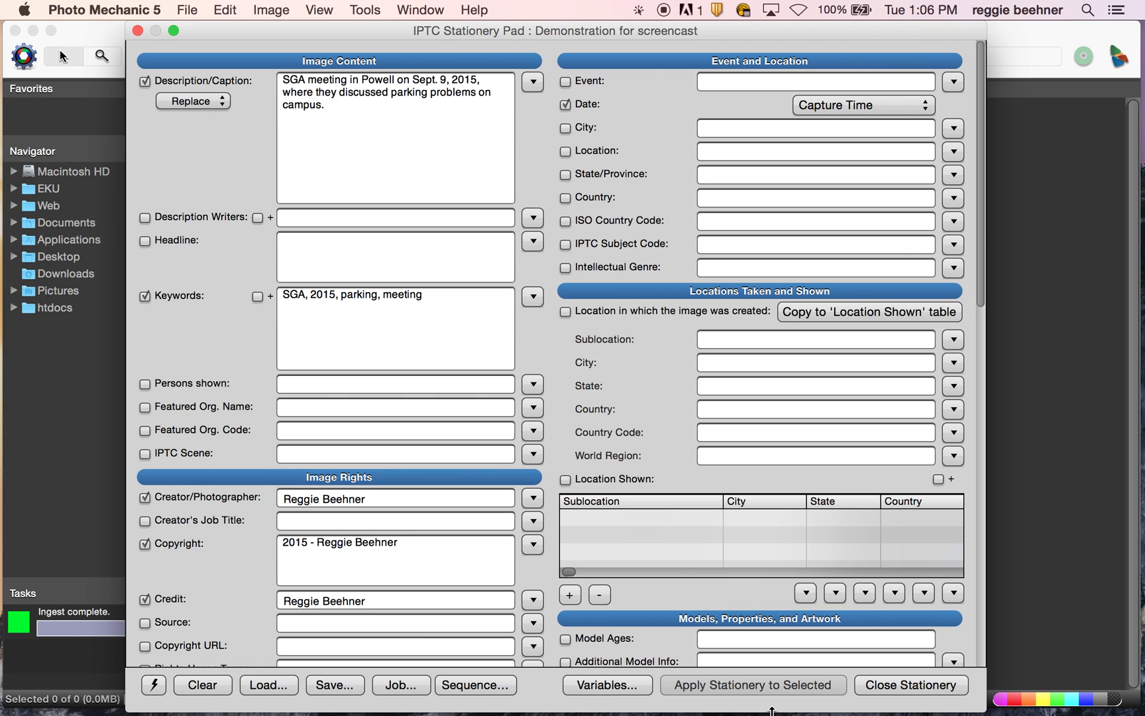
click(909, 685)
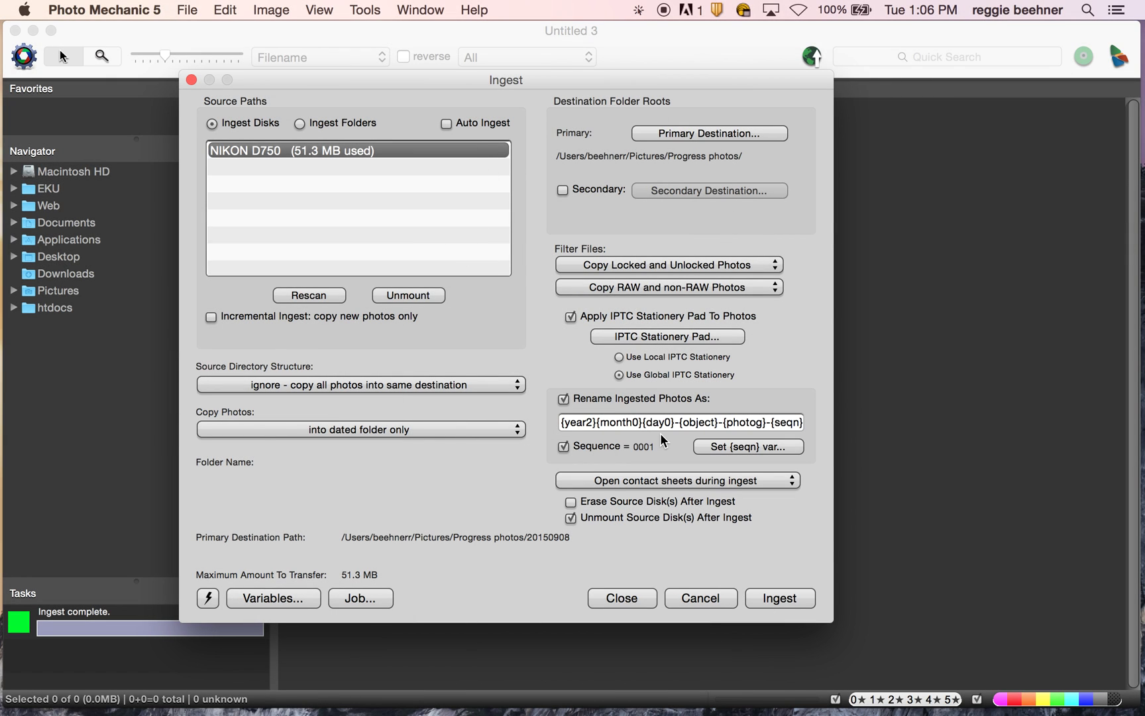
- Remove the stray '1' from the rename pattern and ingest the photos into 20150908
text(1)
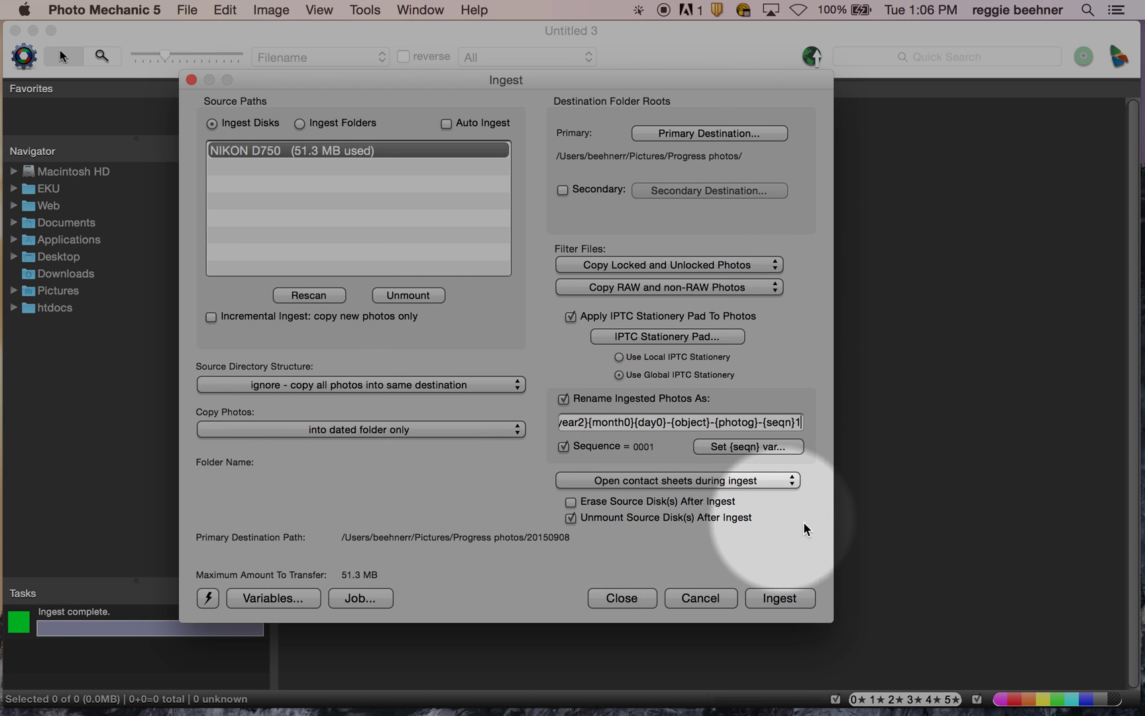
key(BackSpace)
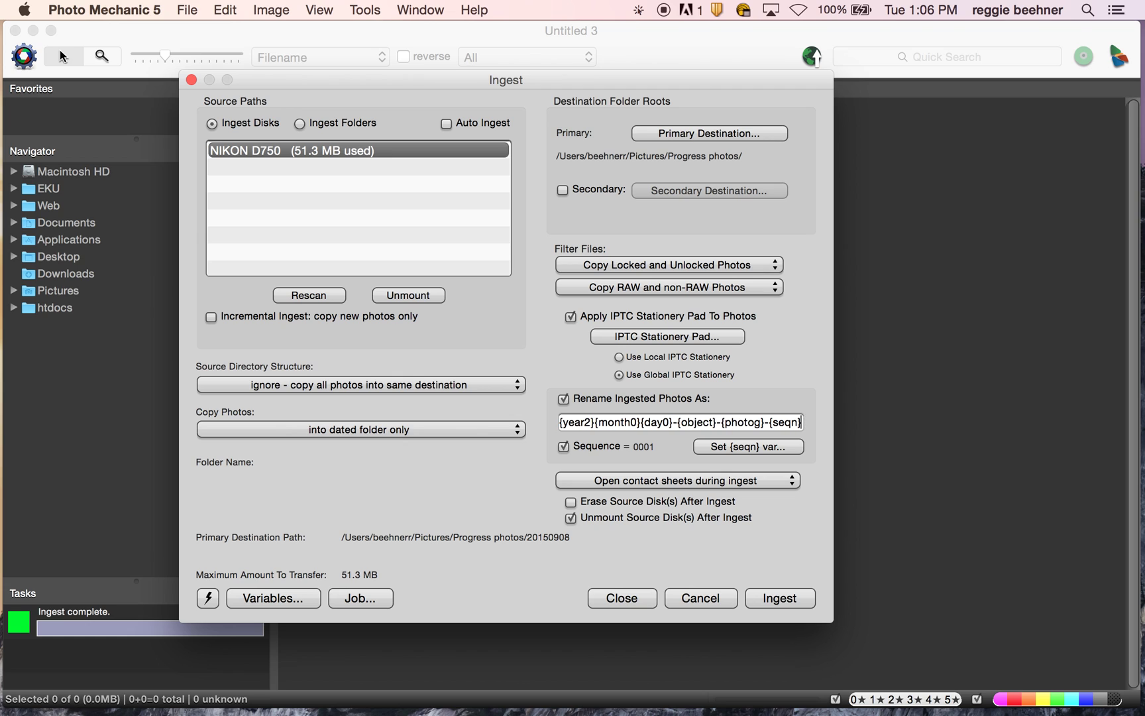
click(795, 600)
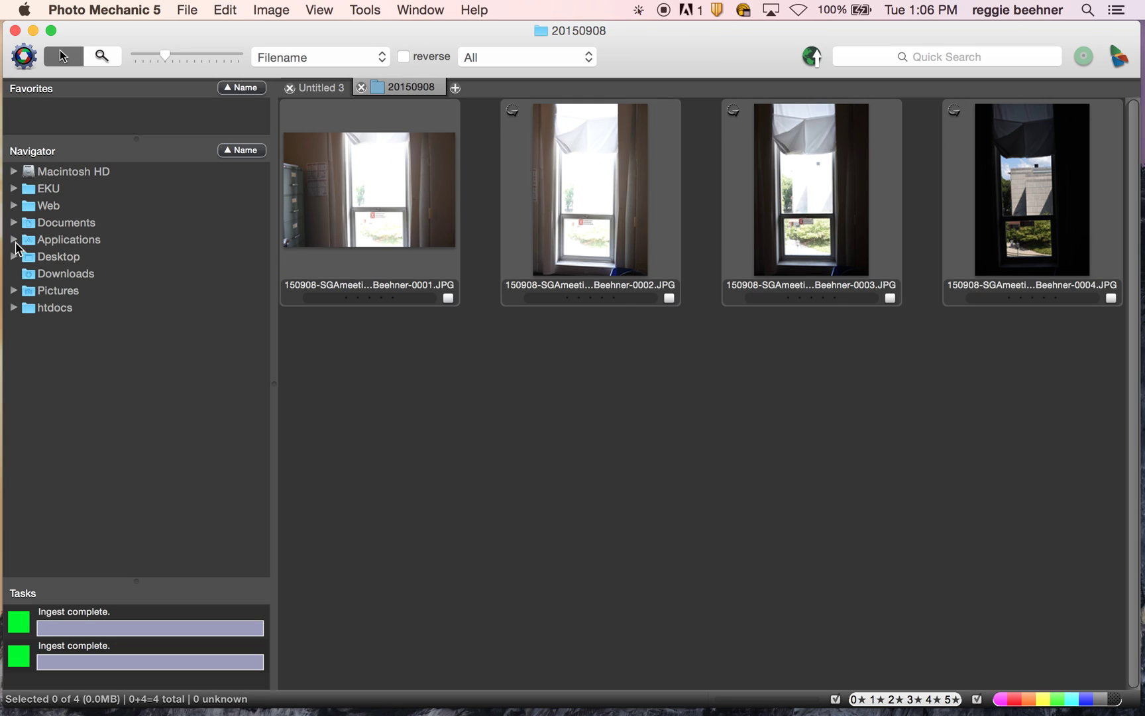
- Open Pictures › Progress photos › 20150908 and select renamed photo 0001
click(14, 290)
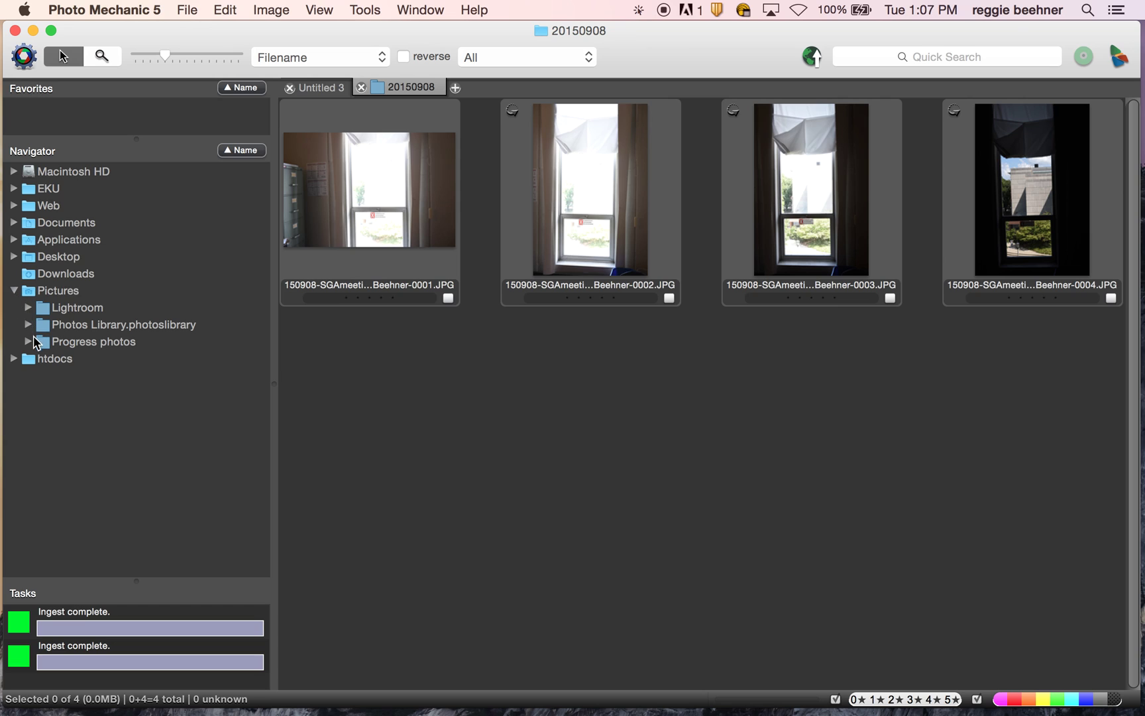
click(28, 342)
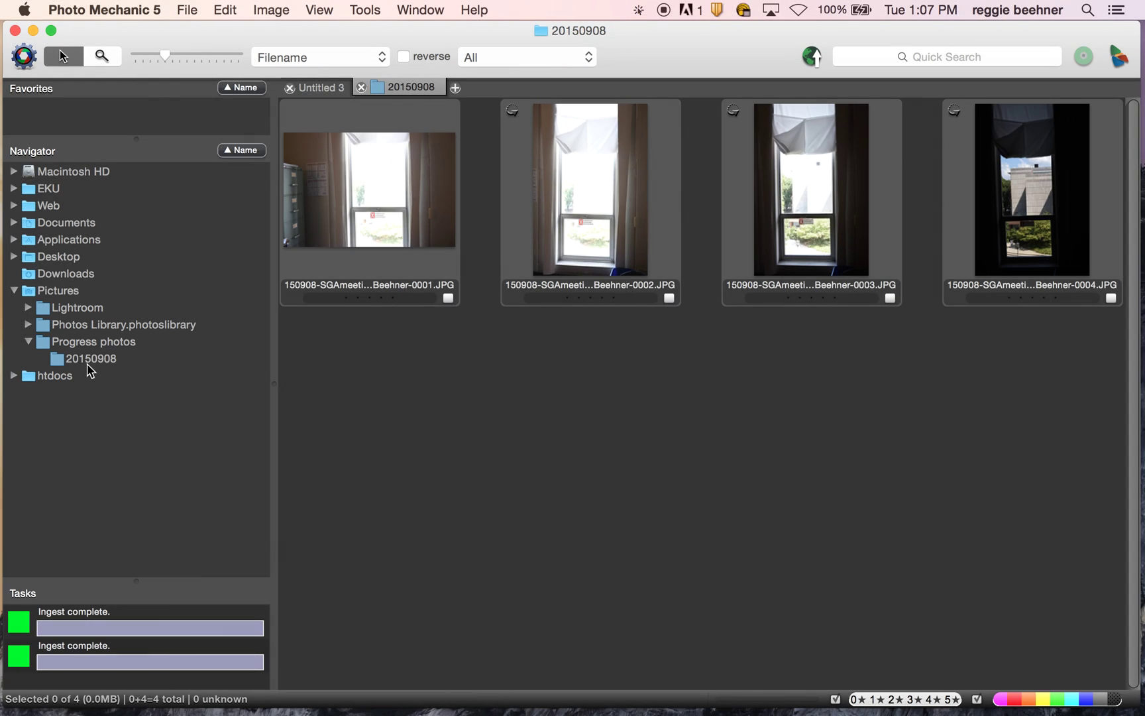
click(89, 361)
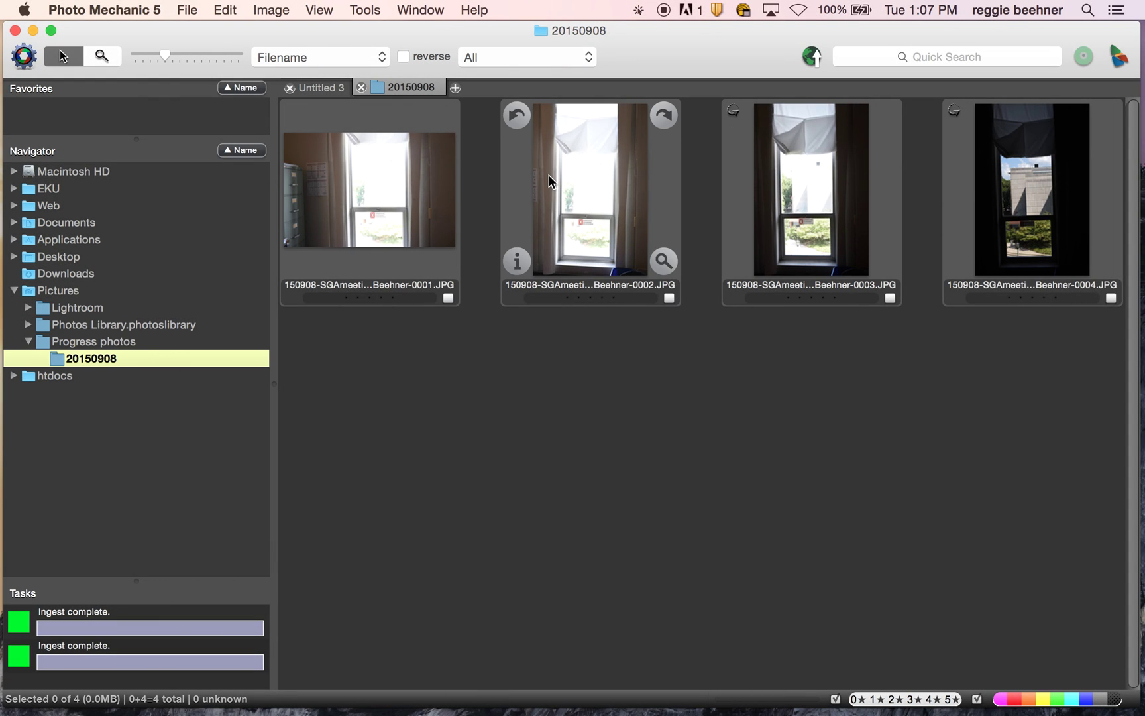
click(416, 194)
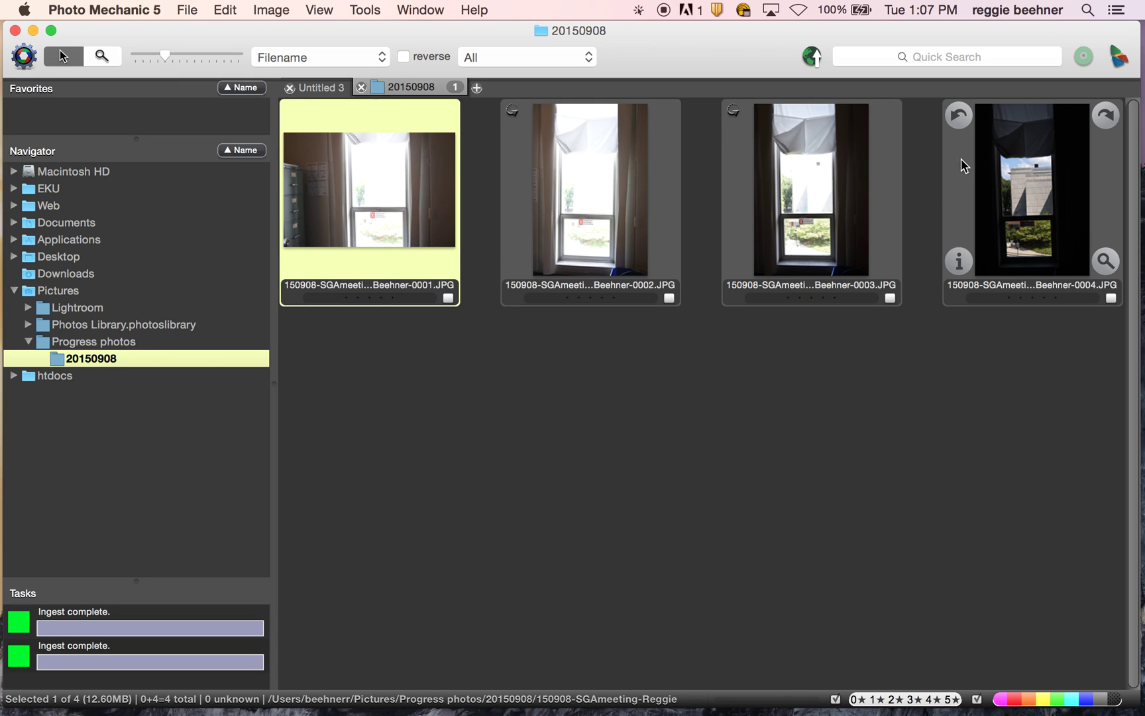